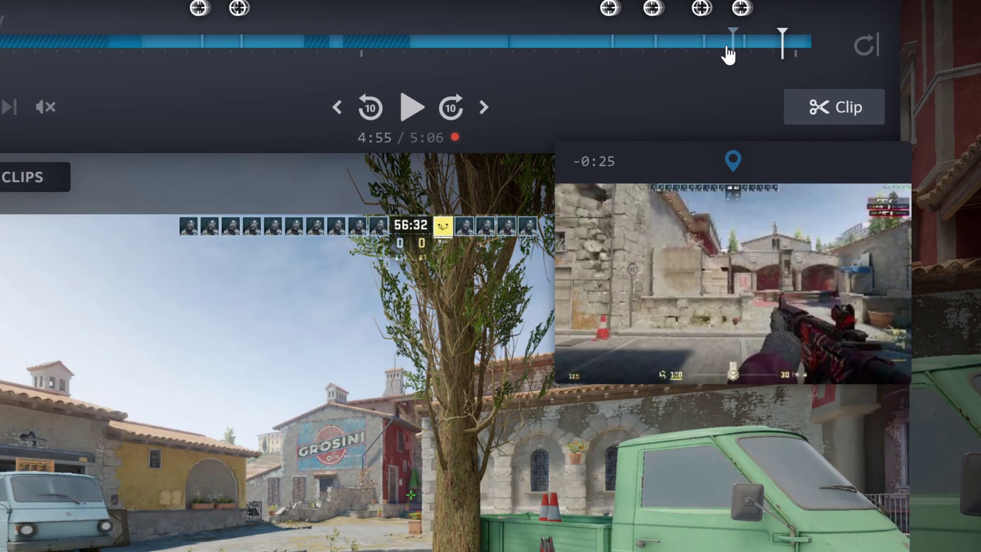
{"action": "left_click", "coordinate": [729, 48]}
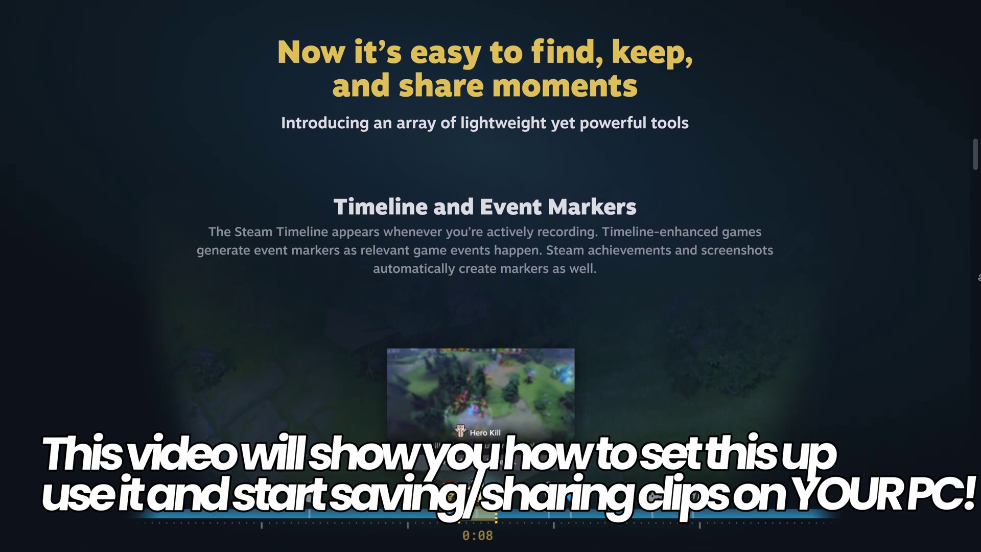
{"action": "scroll", "coordinate": [491, 276], "scroll_direction": "down", "scroll_amount": 1}
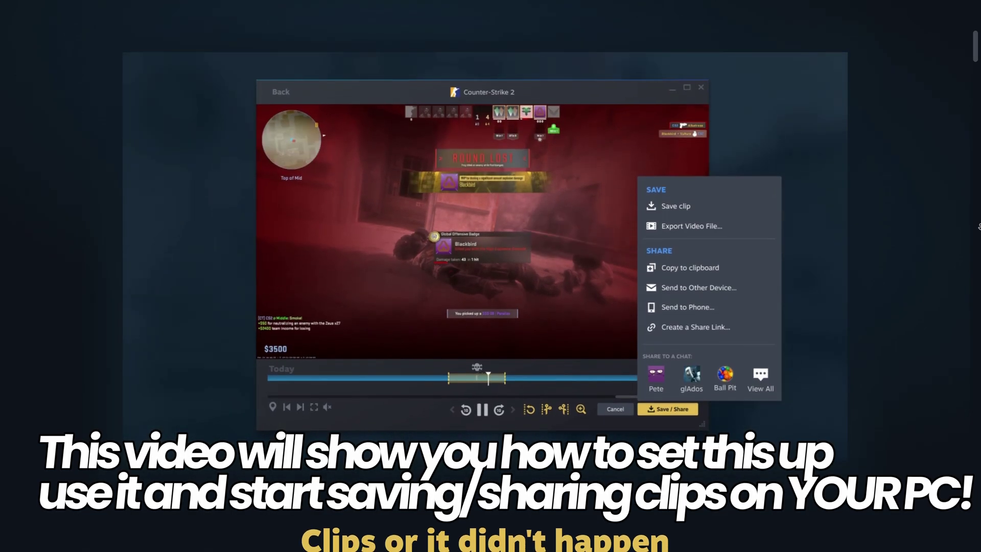
{"action": "scroll", "coordinate": [490, 276], "scroll_direction": "down", "scroll_amount": 1}
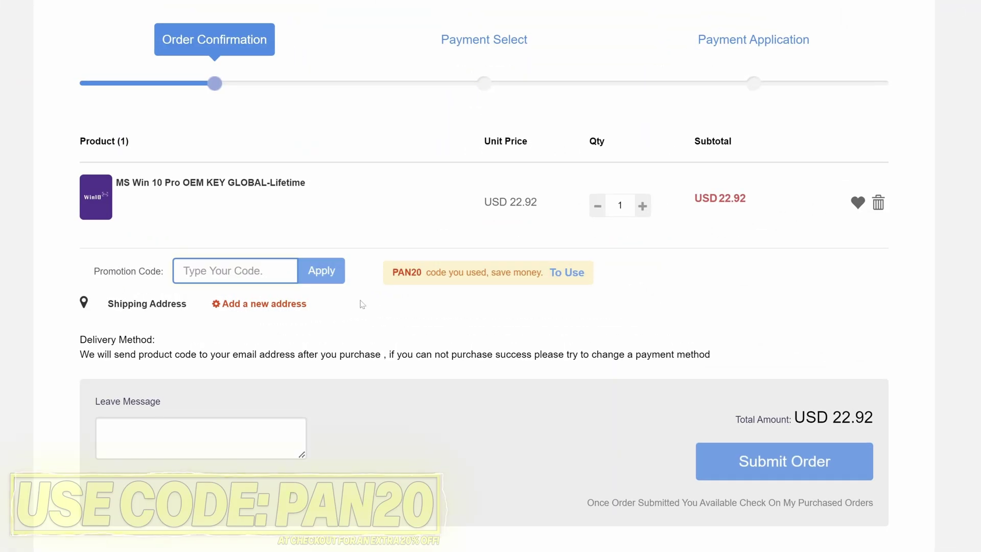
Step: Apply the promotion code PAN20 to the MS Win 10 Pro OEM key order
{"action": "type", "text": "PAN20"}
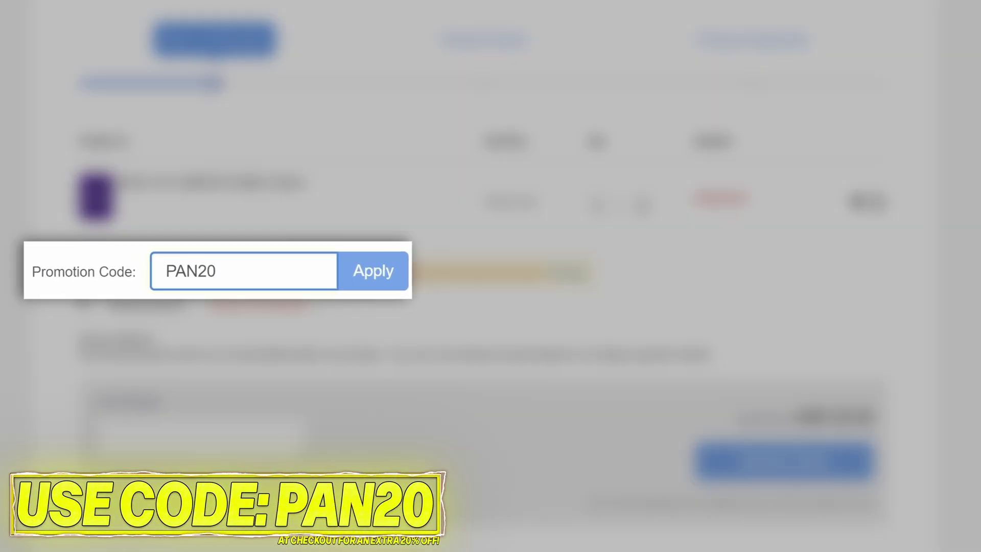
{"action": "left_click", "coordinate": [312, 276]}
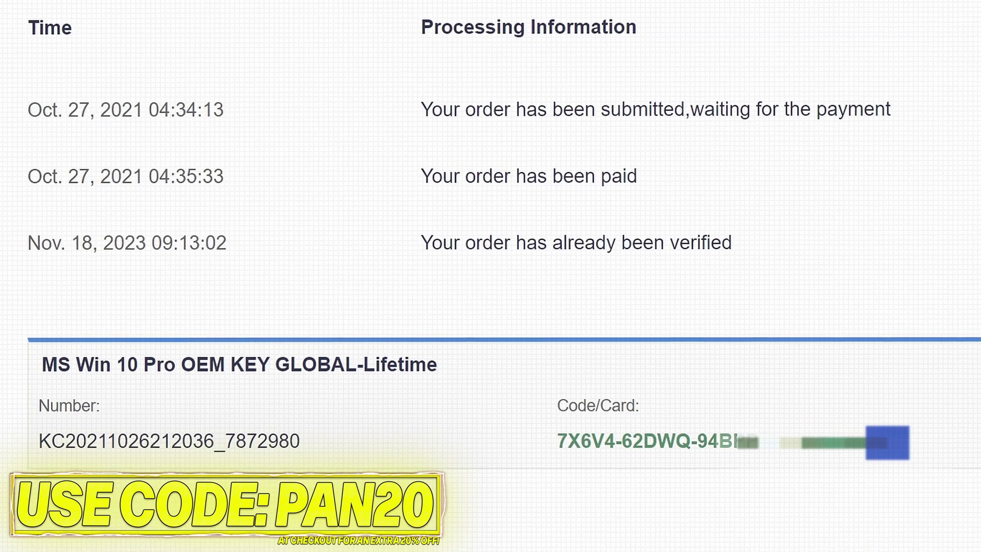
Step: Copy the purchased product key from the order page and activate Windows with it in the Windows activation settings
{"action": "left_click_drag", "start_coordinate": [595, 438], "coordinate": [561, 438]}
{"action": "key", "text": "ctrl+c"}
{"action": "right_click", "coordinate": [643, 438]}
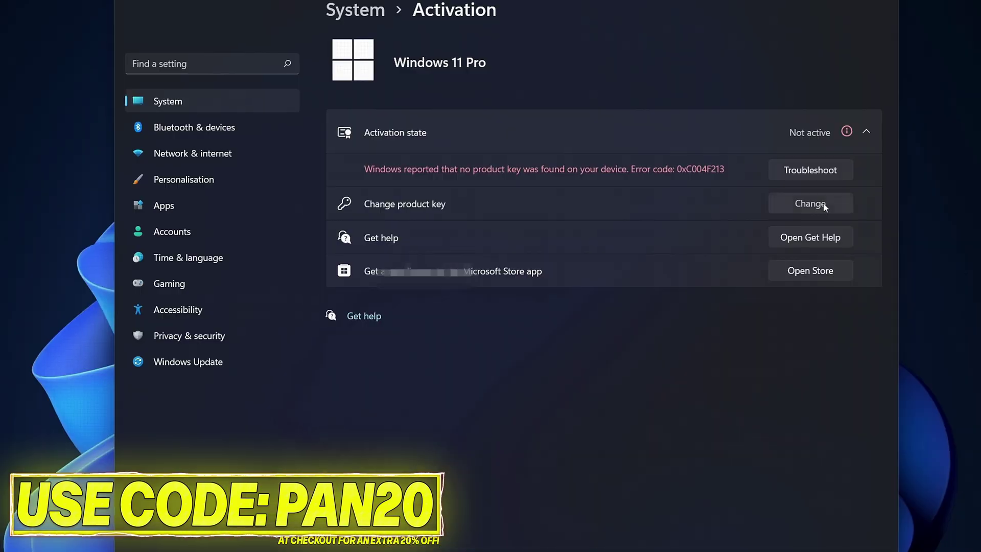
{"action": "left_click", "coordinate": [839, 202]}
{"action": "key", "text": "ctrl+v"}
{"action": "left_click", "coordinate": [604, 336]}
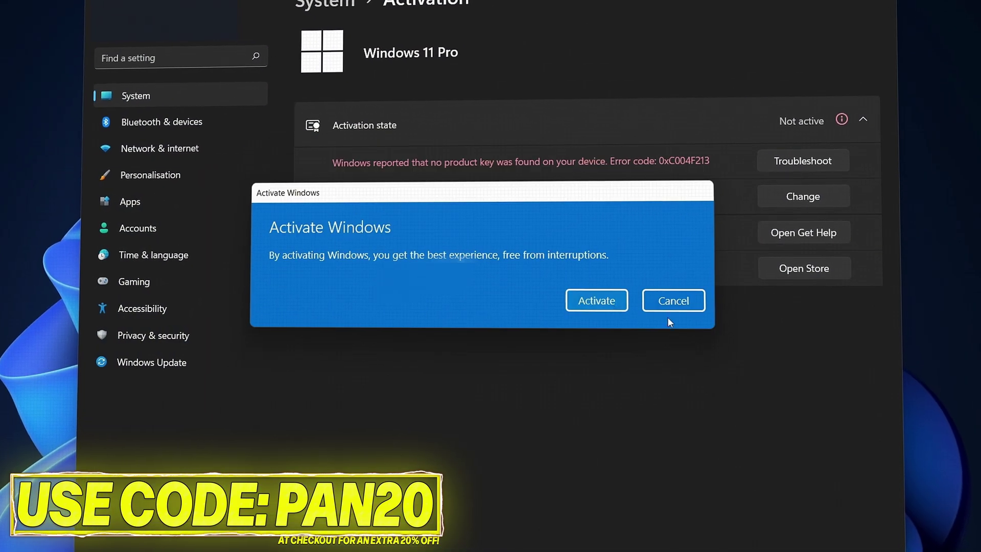
{"action": "left_click", "coordinate": [593, 301]}
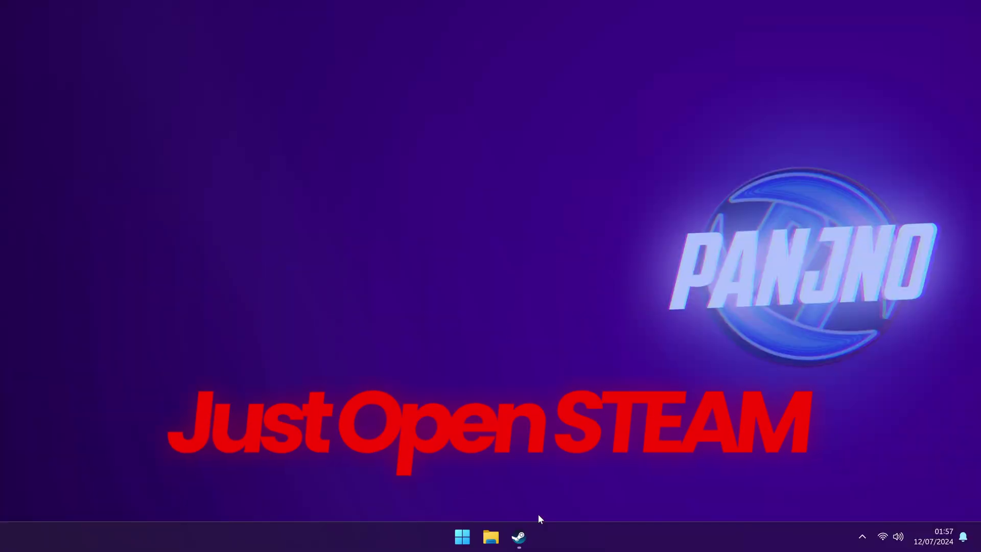
Step: Switch to Steam, open its settings and set Client Beta Participation to Steam Beta Update
{"action": "left_click", "coordinate": [519, 536]}
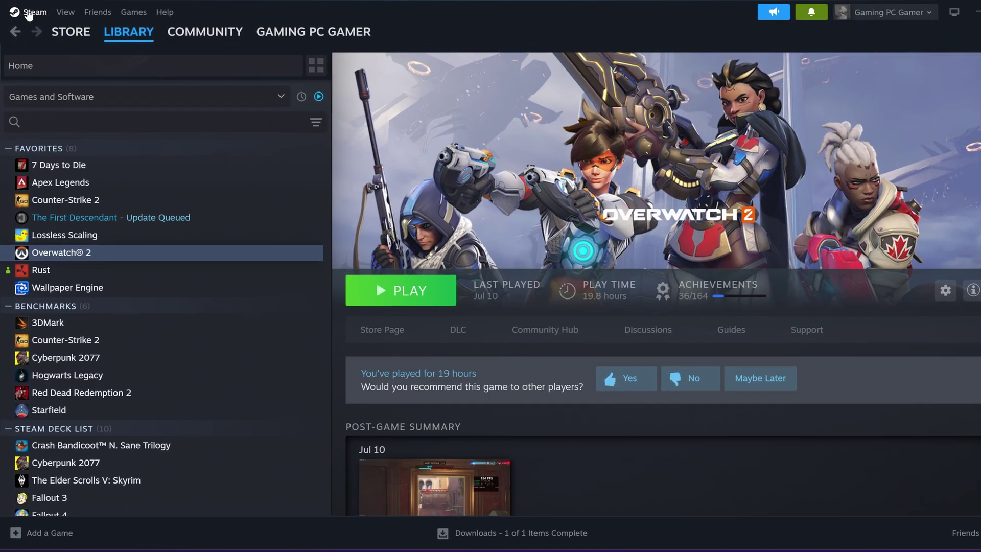
{"action": "left_click", "coordinate": [34, 12]}
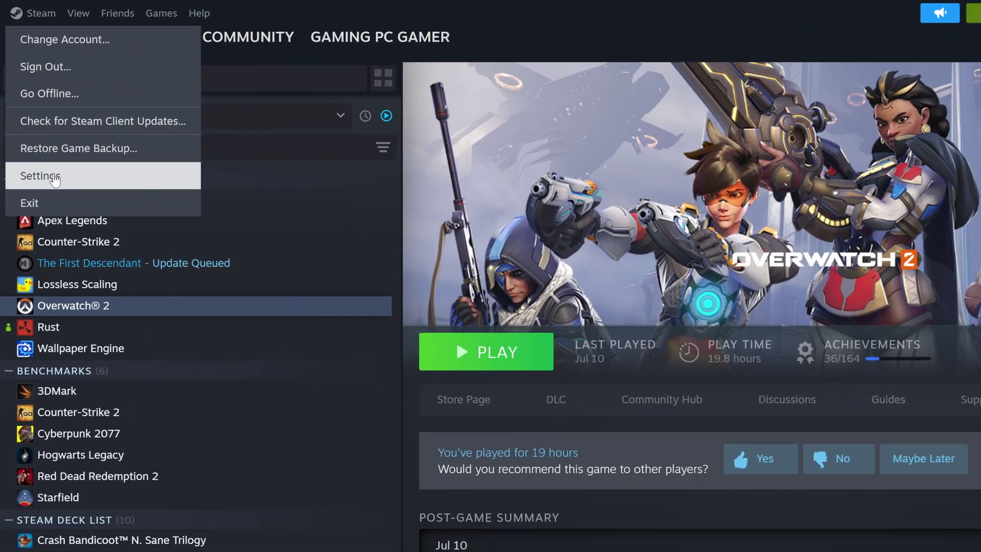
{"action": "left_click", "coordinate": [55, 176]}
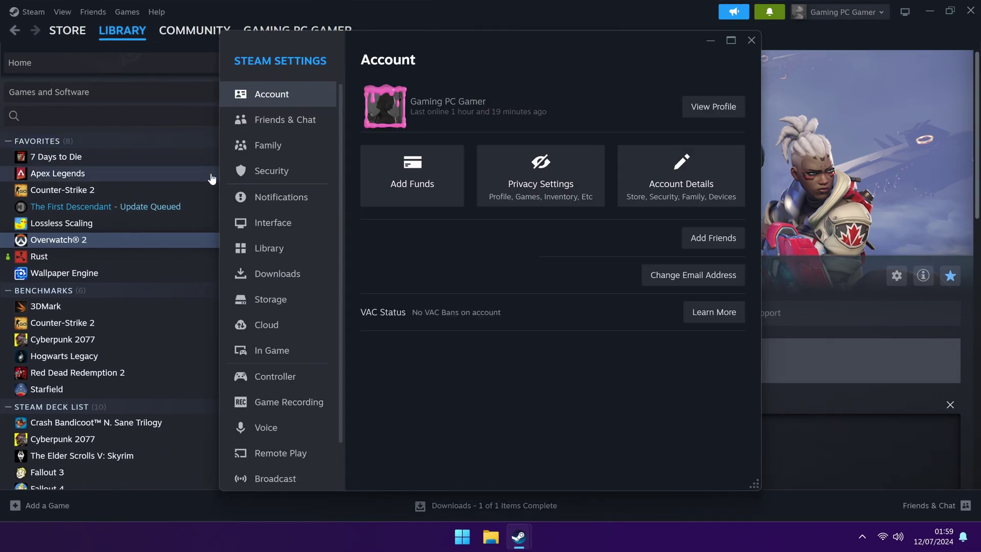
{"action": "scroll", "coordinate": [274, 353], "scroll_direction": "down", "scroll_amount": 2}
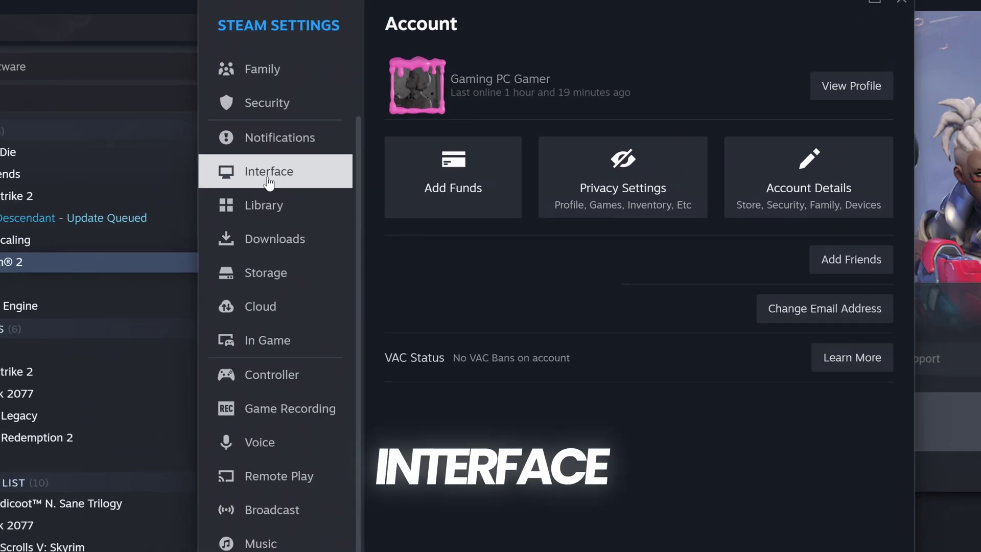
{"action": "left_click", "coordinate": [273, 173]}
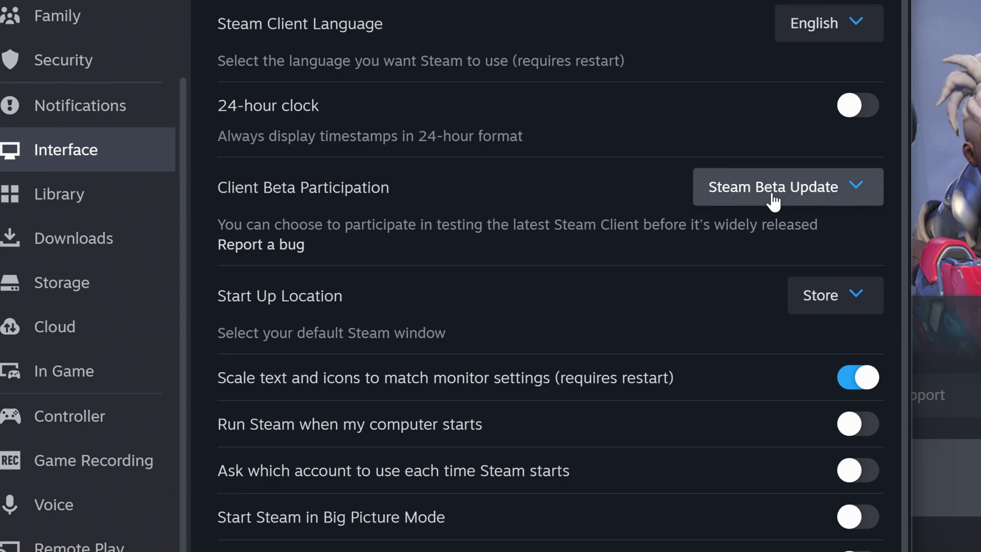
{"action": "left_click", "coordinate": [773, 202]}
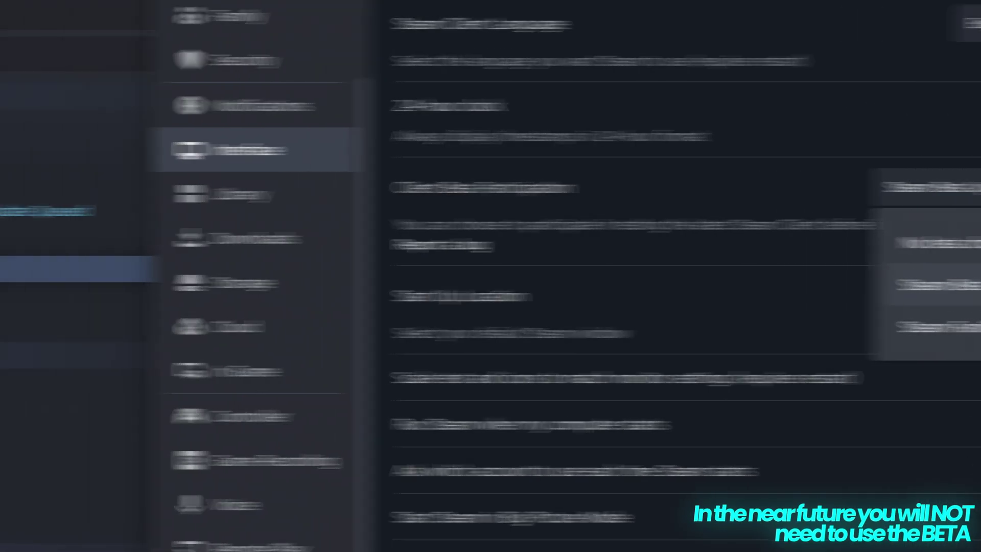
{"action": "left_click", "coordinate": [793, 285]}
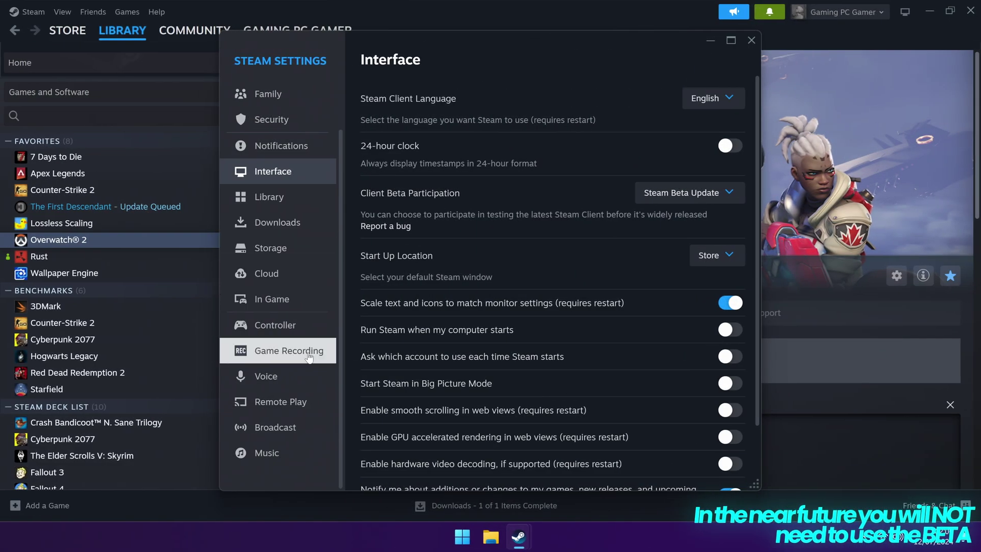
Step: Open the Game Recording settings and set the recording mode to Record in background
{"action": "left_click", "coordinate": [309, 356]}
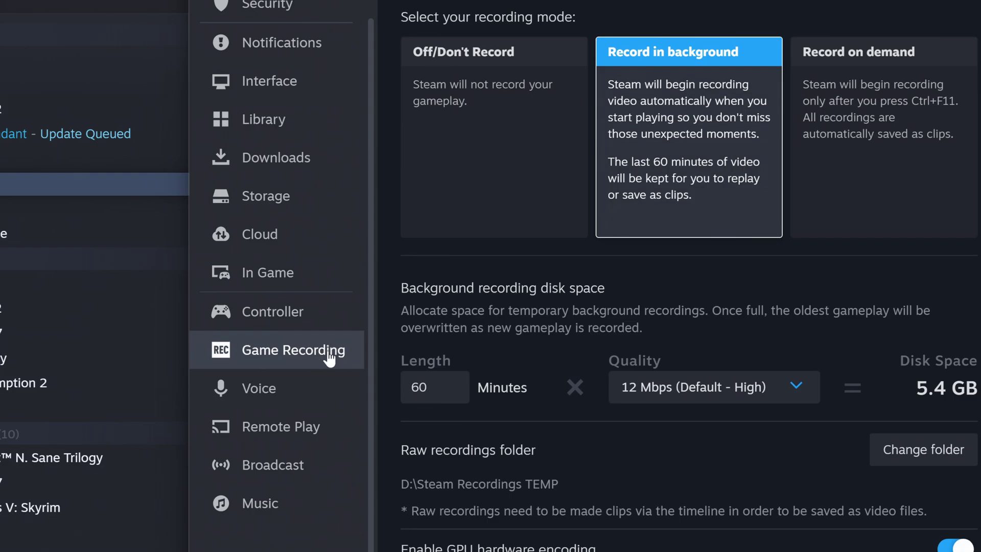
{"action": "left_click", "coordinate": [494, 138]}
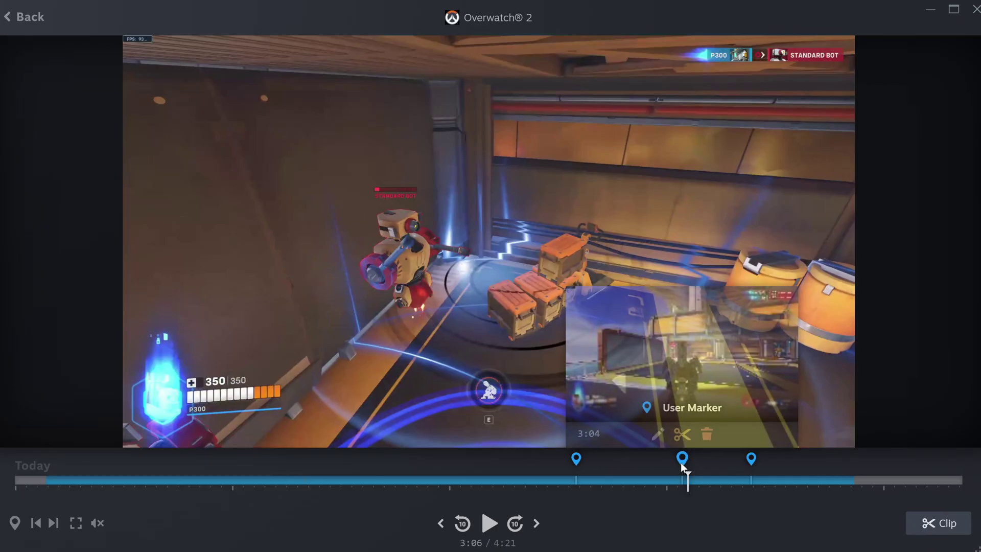
{"action": "left_click", "coordinate": [680, 462]}
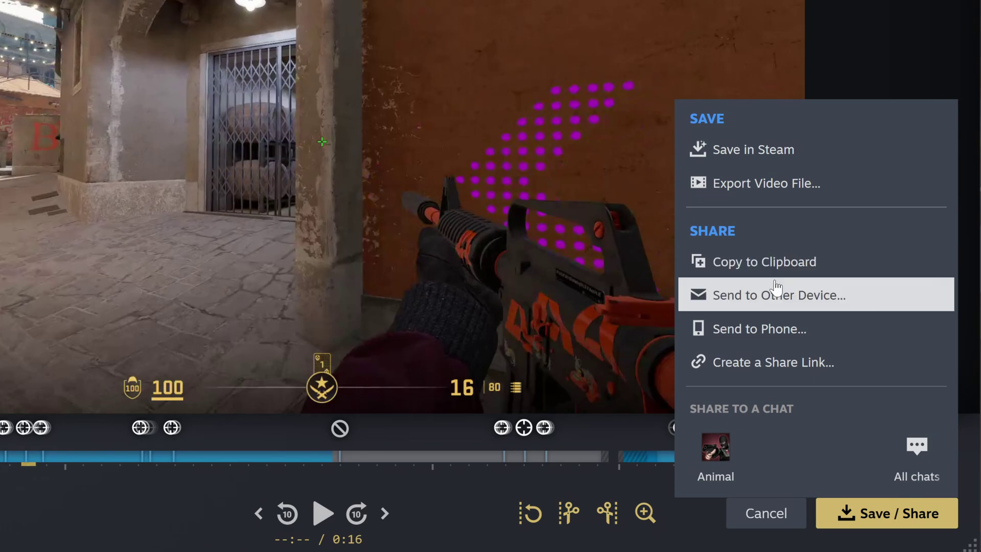
{"action": "left_click", "coordinate": [716, 449]}
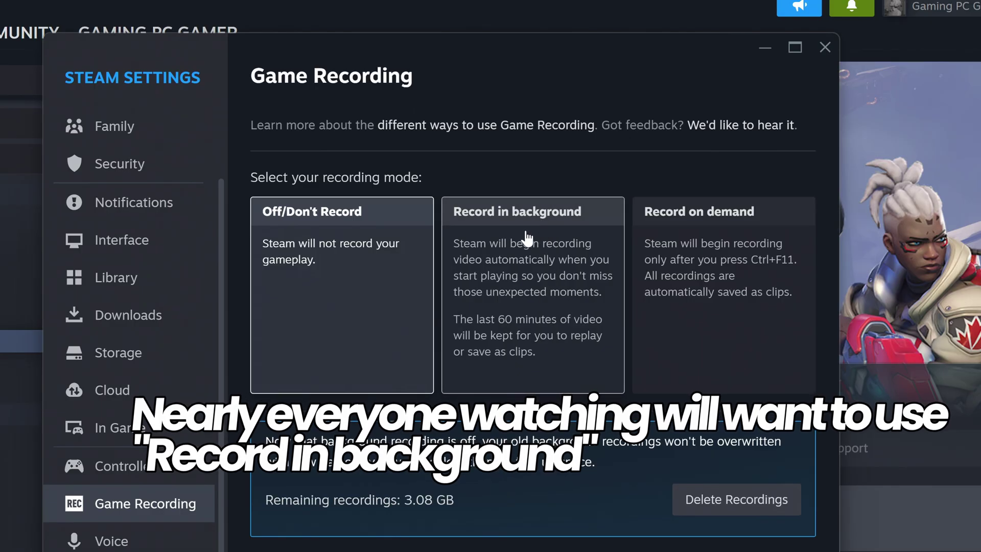
{"action": "left_click", "coordinate": [524, 220]}
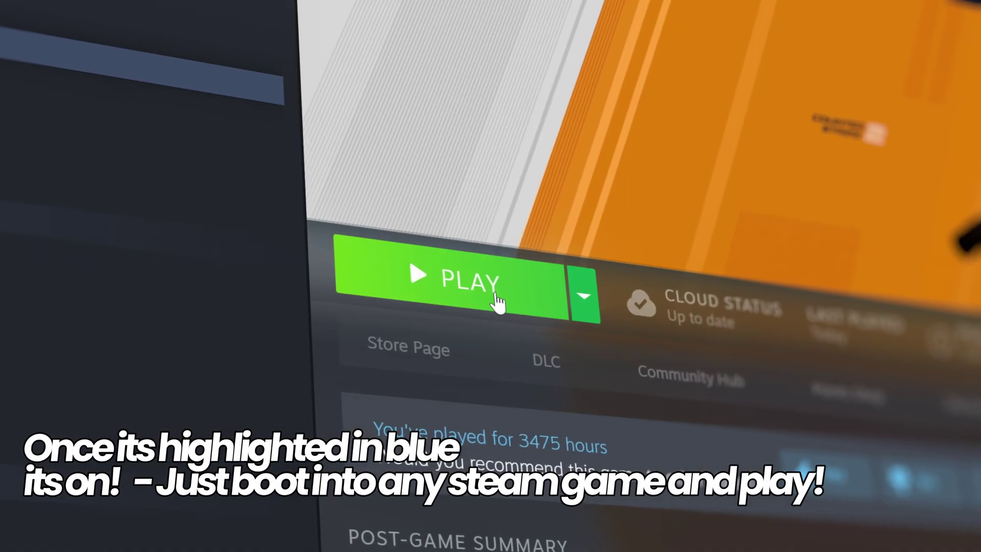
Step: Launch Counter-Strike 2 and fire the rifle in a match to generate background-recorded gameplay
{"action": "left_click", "coordinate": [500, 300]}
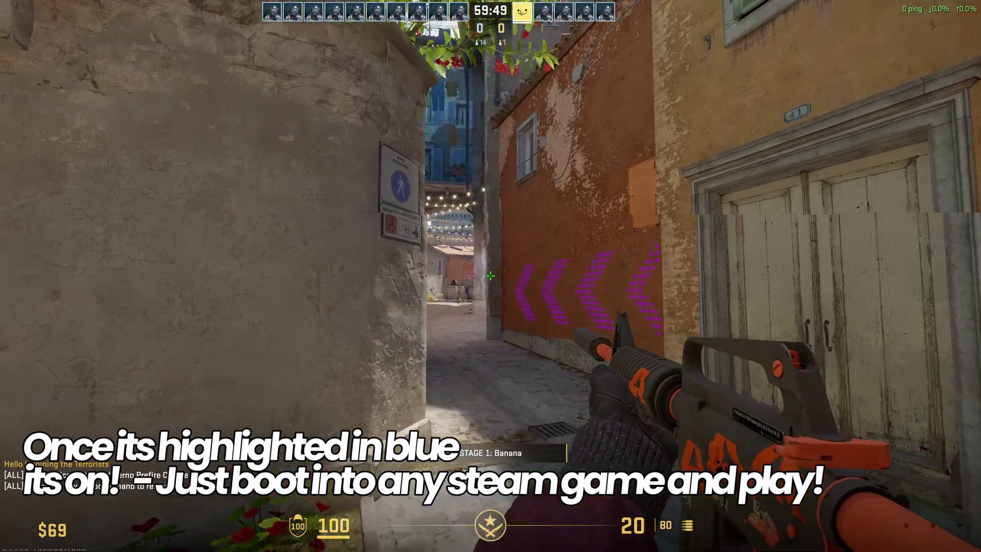
{"action": "left_click", "coordinate": [491, 276]}
{"action": "left_click", "coordinate": [491, 276]}
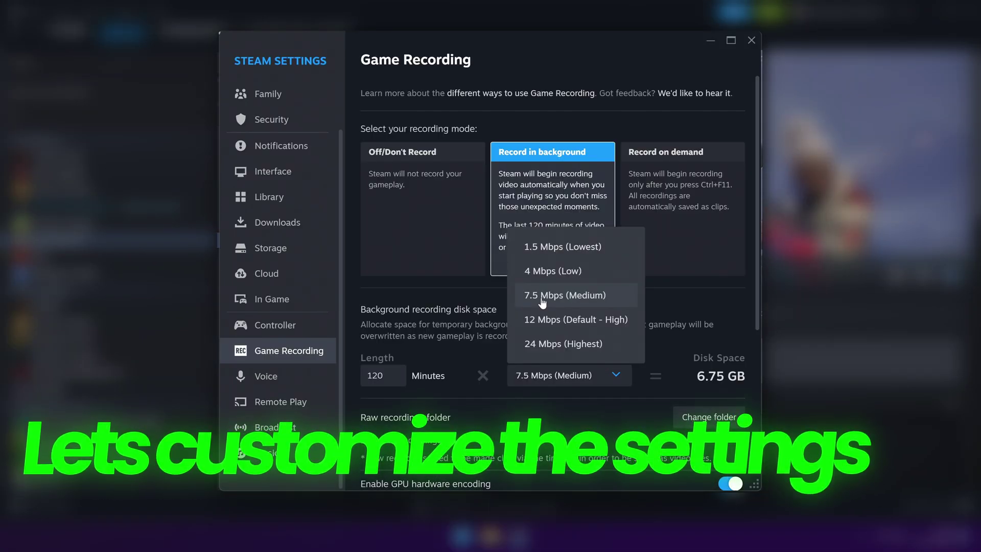
Step: Set the background recording quality to 12 Mbps (Default - High), and open and cancel the raw recordings folder selection
{"action": "left_click", "coordinate": [595, 345]}
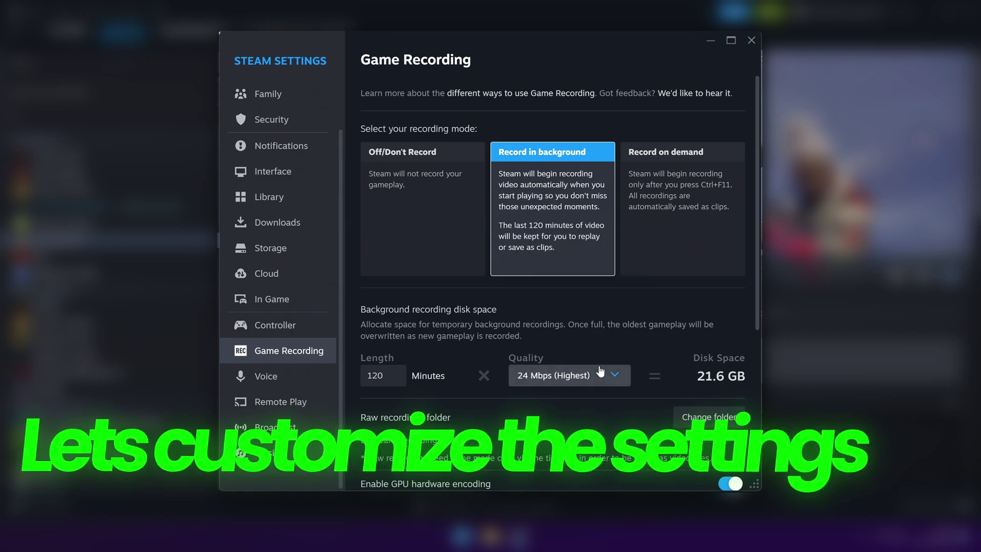
{"action": "left_click", "coordinate": [582, 377]}
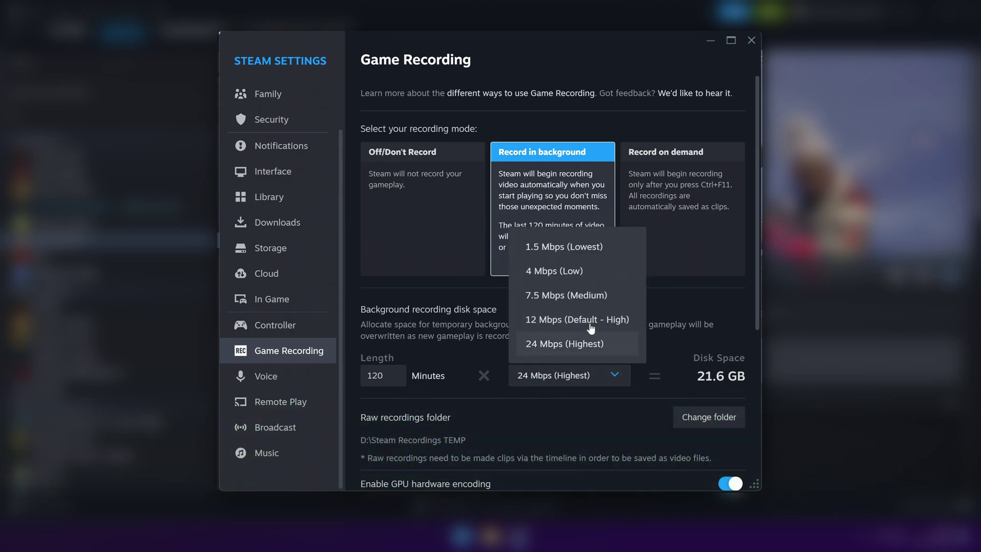
{"action": "left_click", "coordinate": [571, 321]}
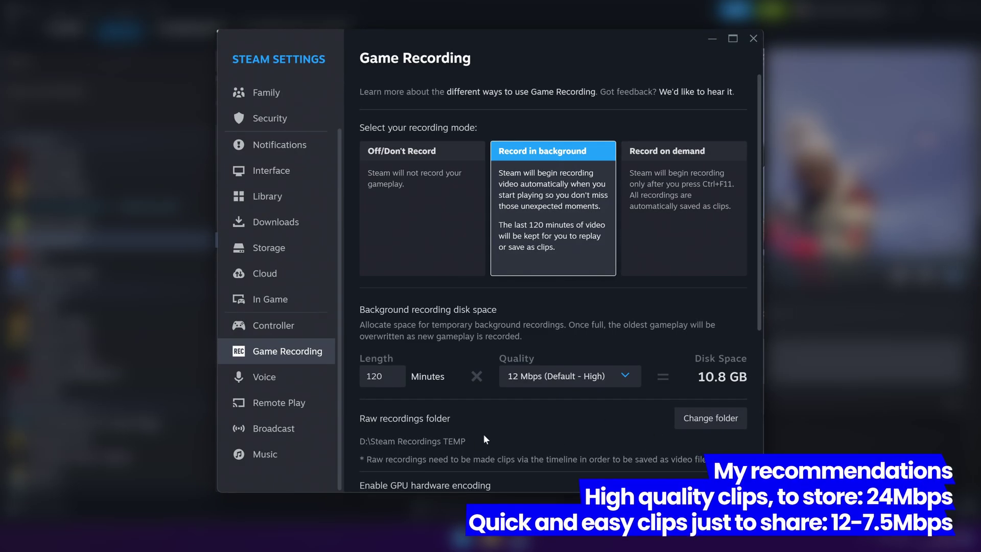
{"action": "left_click", "coordinate": [716, 418]}
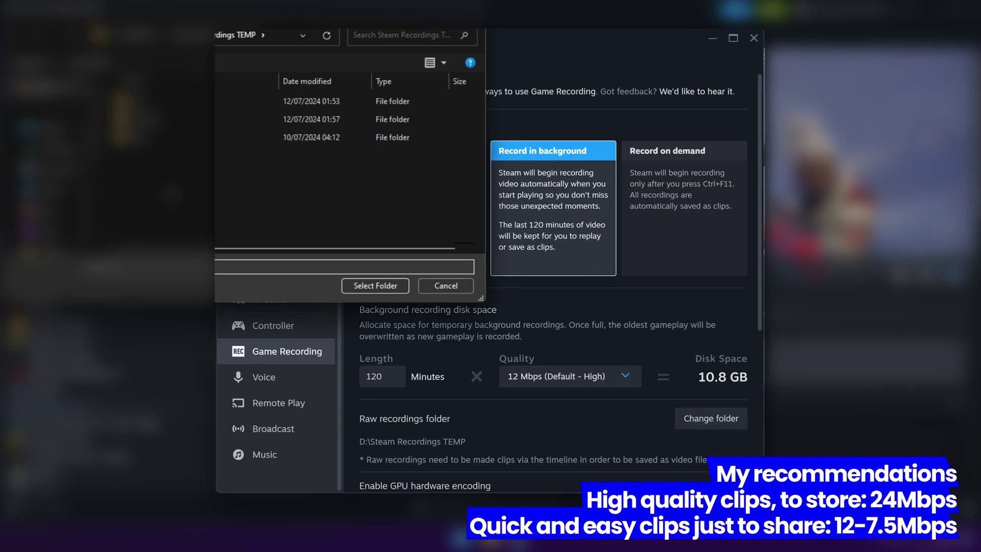
{"action": "left_click", "coordinate": [461, 283]}
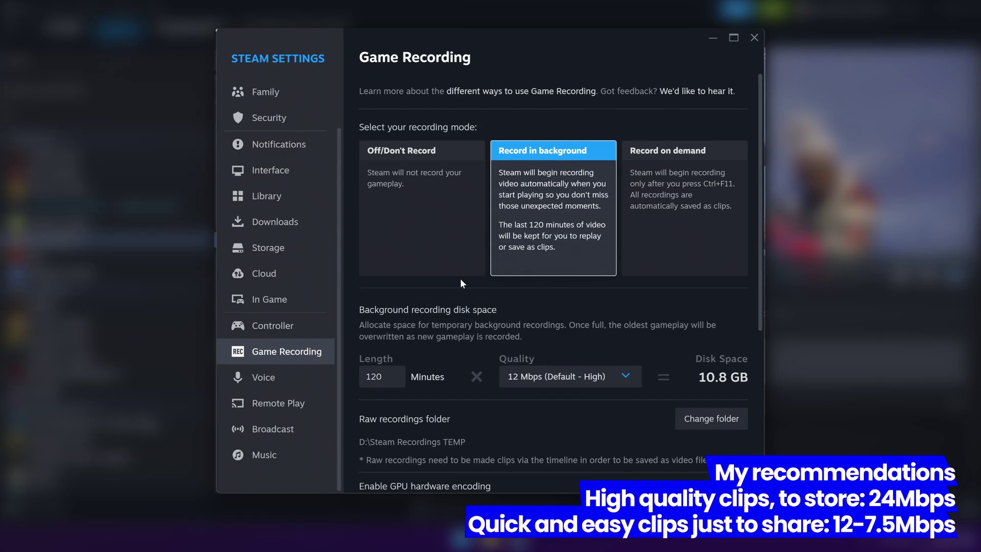
Step: Set the game recording's audio source to Game and Selected Programs
{"action": "scroll", "coordinate": [445, 360], "scroll_direction": "down", "scroll_amount": 3}
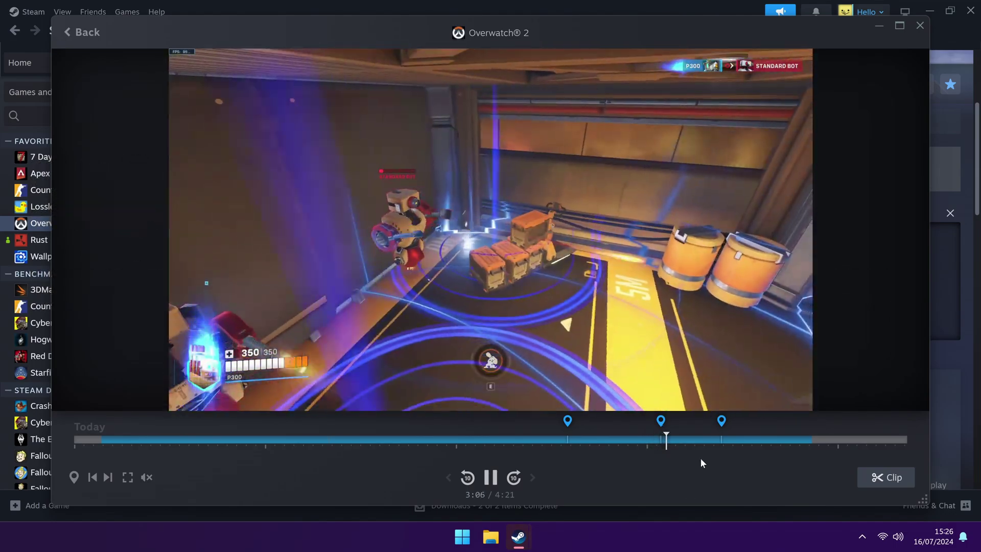
{"action": "mouse_move", "coordinate": [722, 420]}
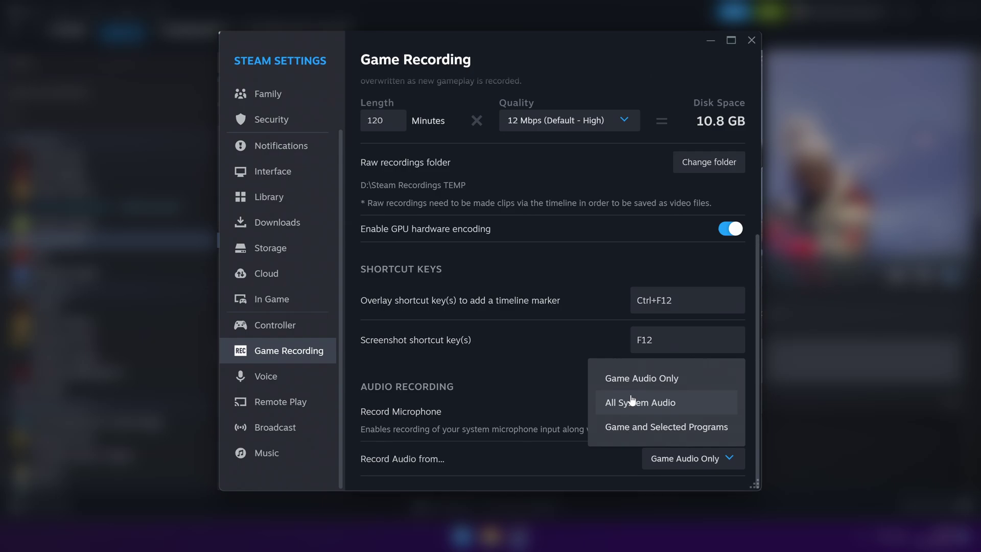
{"action": "left_click", "coordinate": [654, 425]}
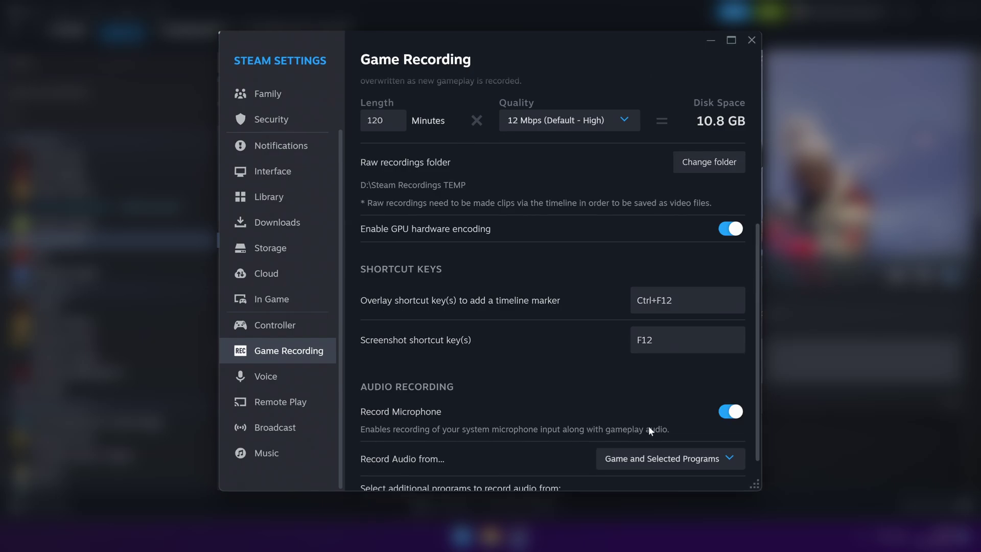
{"action": "scroll", "coordinate": [612, 423], "scroll_direction": "down", "scroll_amount": 1}
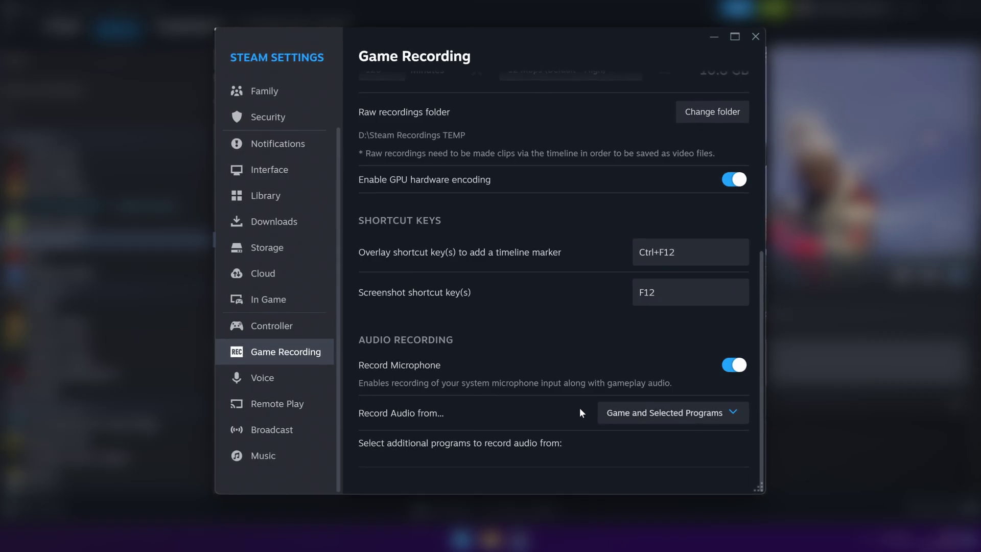
{"action": "scroll", "coordinate": [615, 295], "scroll_direction": "up", "scroll_amount": 6}
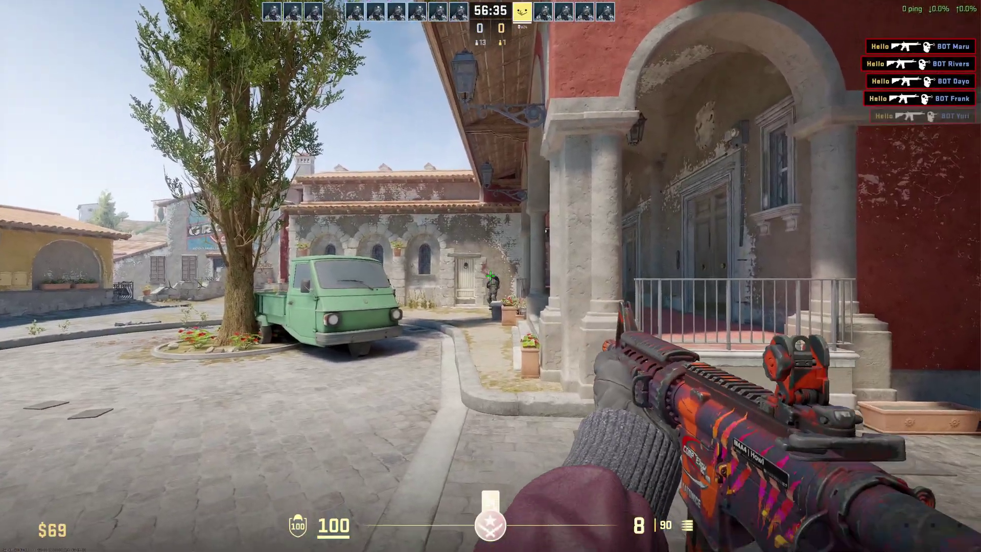
Step: Shoot and reload in the Counter-Strike 2 match, and open the Steam overlay's recording timeline with its video shown
{"action": "left_click", "coordinate": [490, 276]}
{"action": "key", "text": "r"}
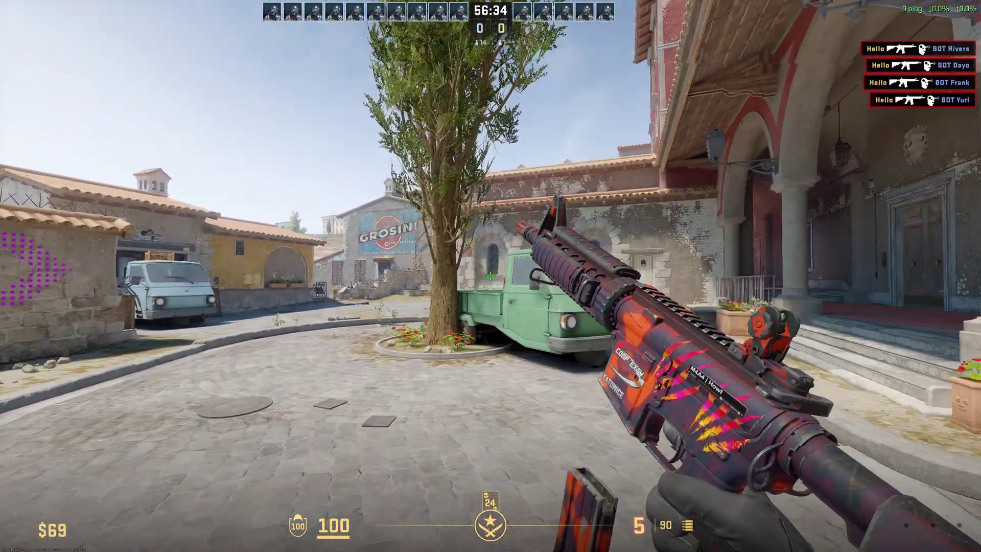
{"action": "key", "text": "shift+Tab"}
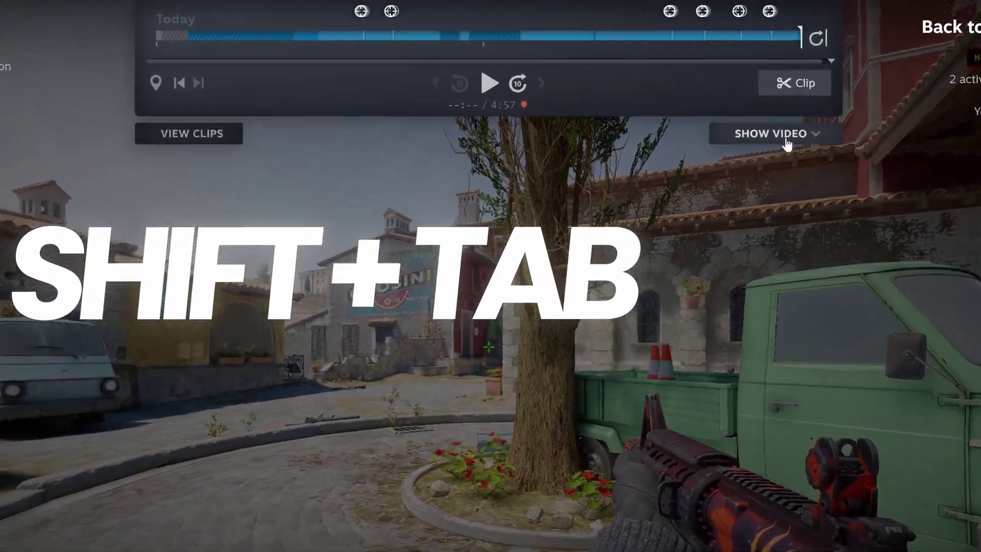
{"action": "left_click", "coordinate": [725, 108]}
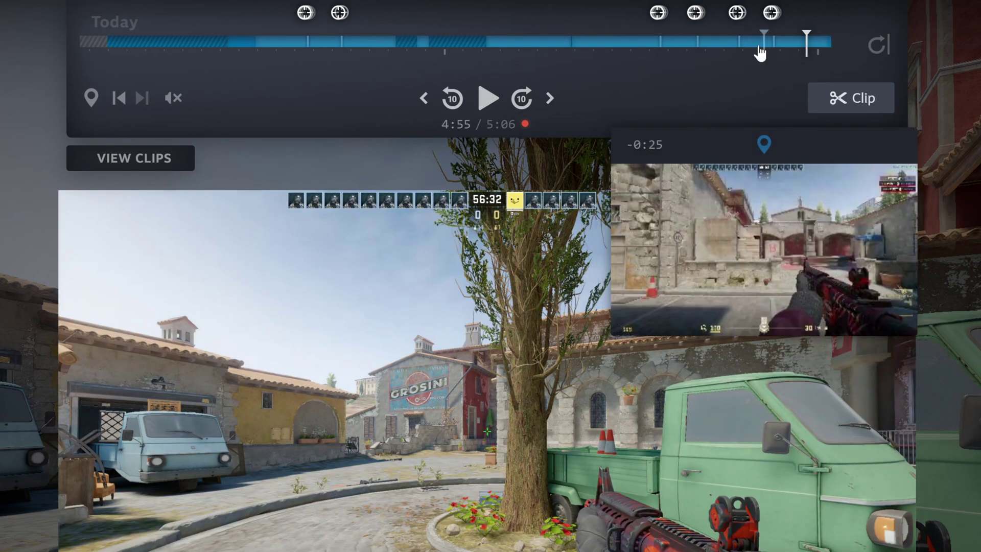
Step: Move playback on the Counter-Strike 2 timeline to 4:36 and start a clip there
{"action": "left_click", "coordinate": [760, 46]}
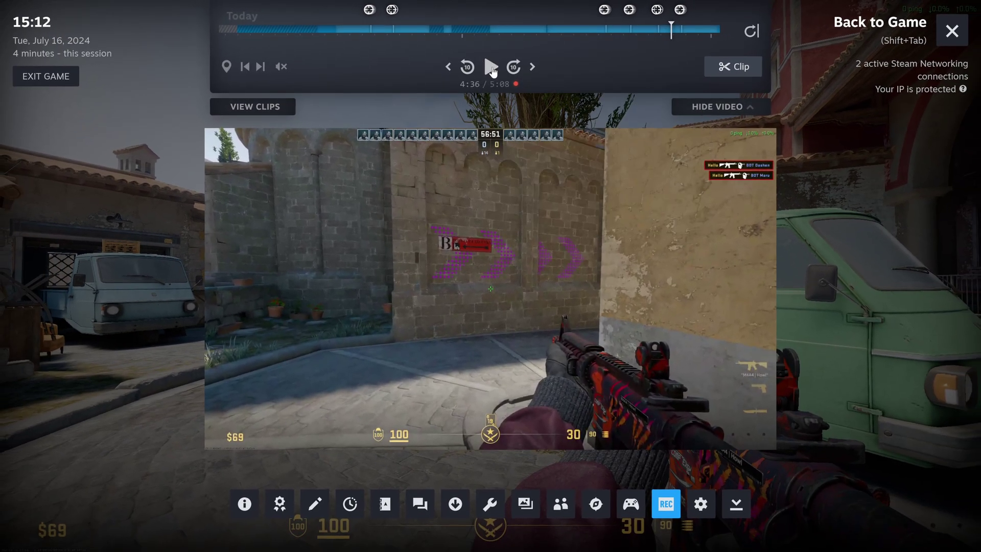
{"action": "left_click", "coordinate": [733, 66]}
{"action": "left_click", "coordinate": [700, 68]}
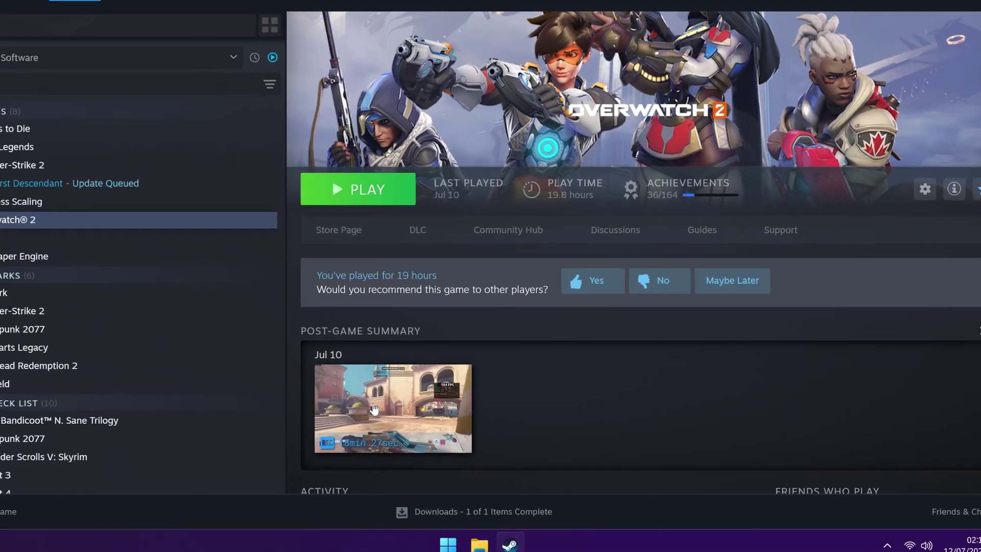
Step: Open the Jul 10 recording from Overwatch 2's post-game summary and play it from about 13:10, near the first user marker
{"action": "left_click", "coordinate": [260, 452]}
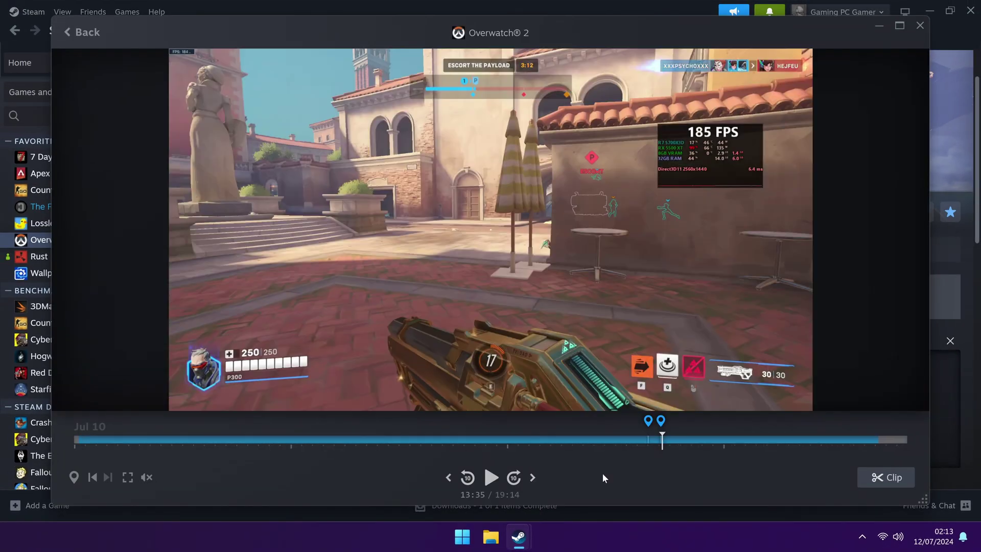
{"action": "key", "text": "space"}
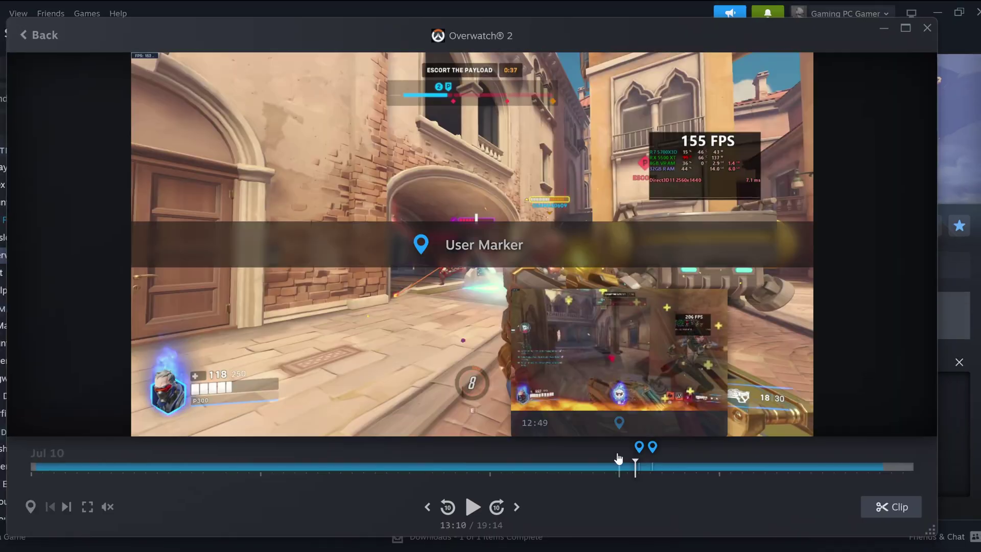
{"action": "left_click", "coordinate": [634, 435]}
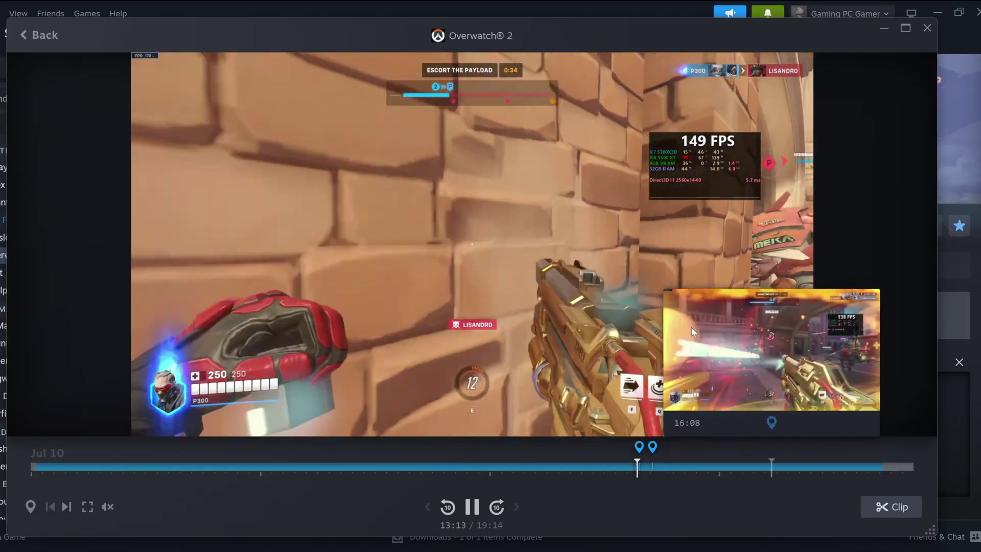
Step: Scrub through the Overwatch 2 recording, playing moments at about 6:49 and 10:45 before going back to about 5:52
{"action": "left_click", "coordinate": [343, 466]}
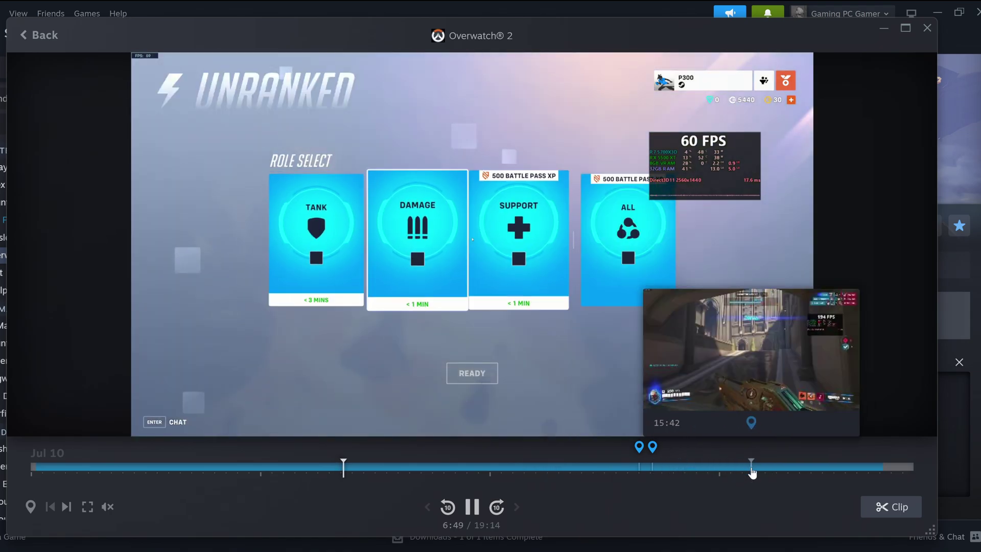
{"action": "left_click_drag", "start_coordinate": [164, 466], "coordinate": [542, 467]}
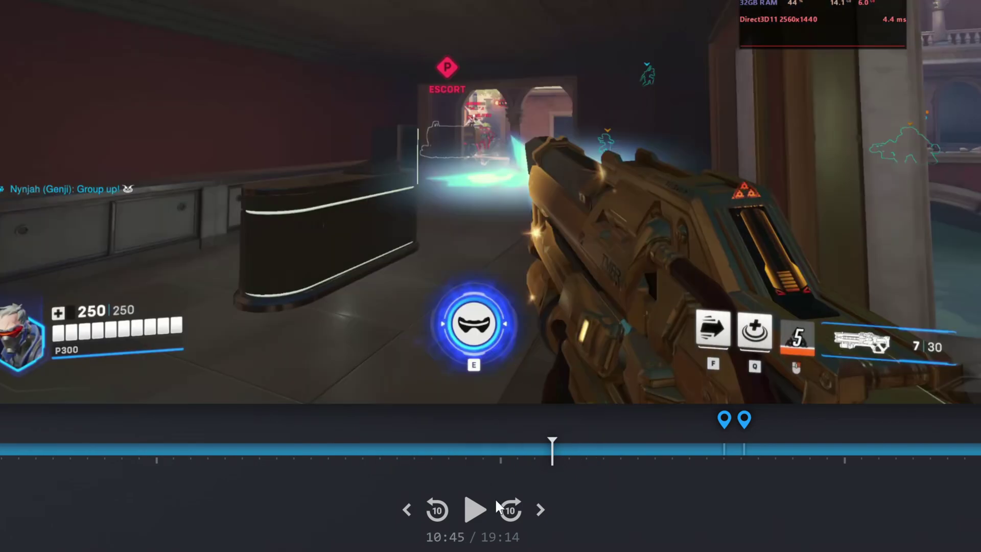
{"action": "left_click", "coordinate": [476, 511]}
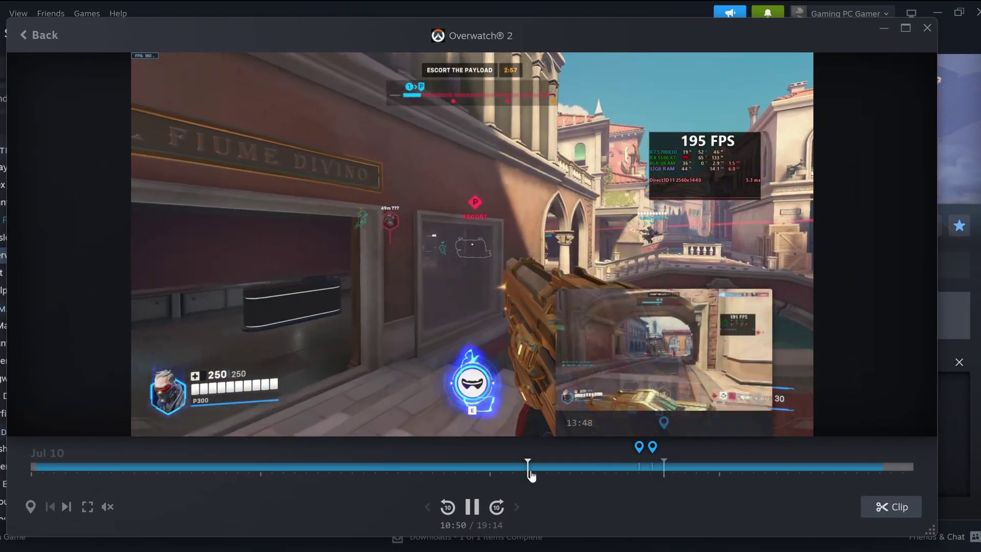
{"action": "left_click_drag", "start_coordinate": [527, 467], "coordinate": [309, 468]}
{"action": "left_click", "coordinate": [299, 467]}
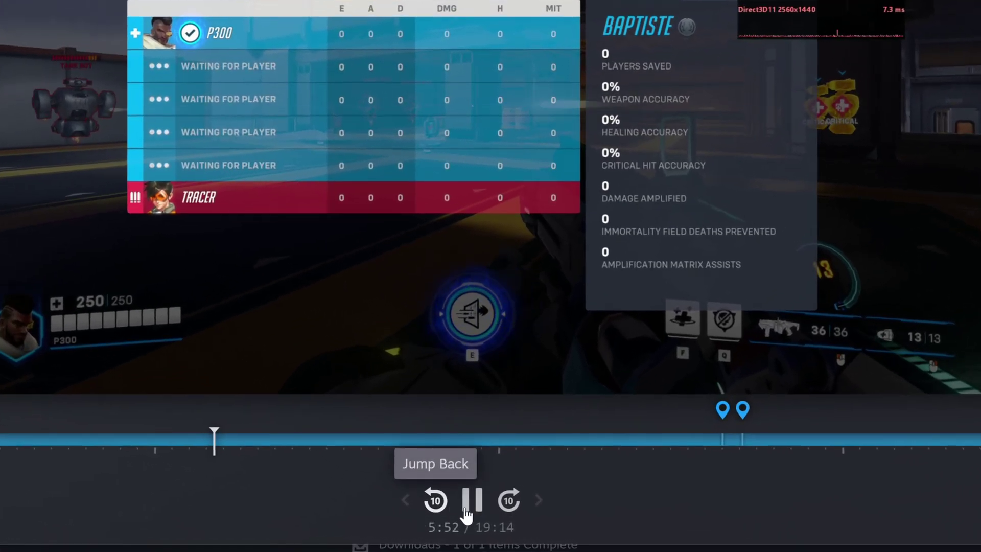
Step: Pause the Overwatch 2 recording at 6:01 and add a user marker to the timeline there
{"action": "left_click", "coordinate": [471, 507]}
{"action": "left_click", "coordinate": [472, 507]}
{"action": "mouse_move", "coordinate": [102, 513]}
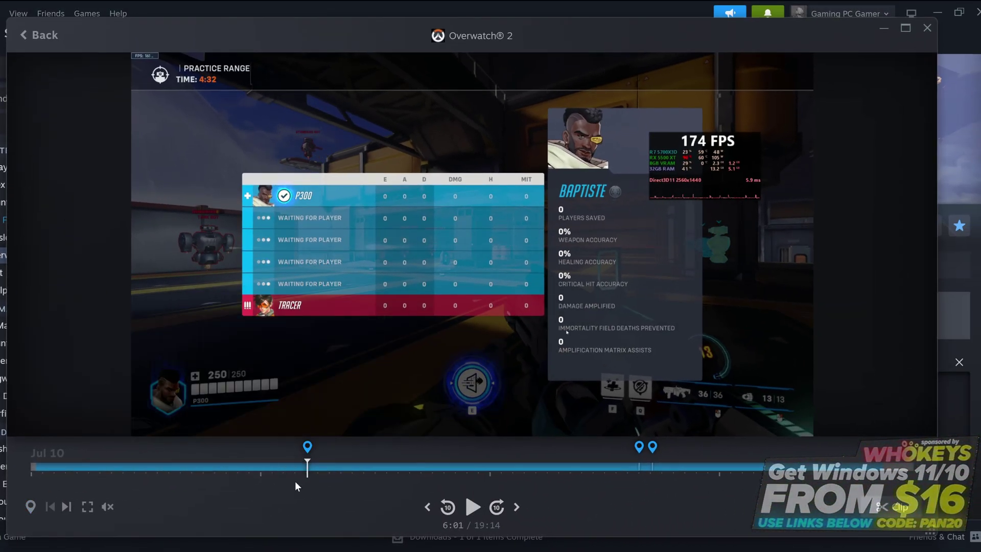
{"action": "mouse_move", "coordinate": [311, 449]}
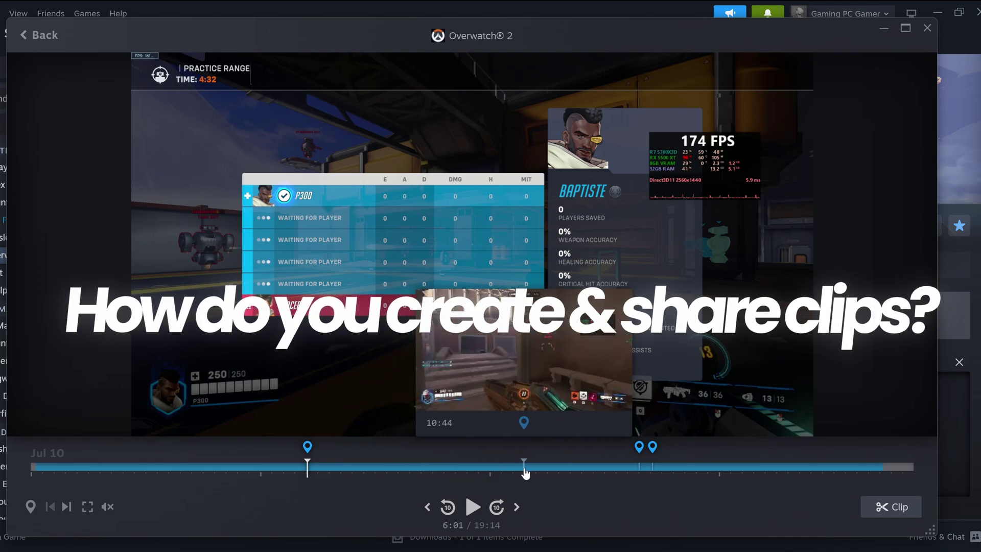
Step: Start a clip at 15:27 in the Overwatch 2 recording, extend its end to a 0:19 length, and open its save and share options
{"action": "left_click", "coordinate": [741, 467]}
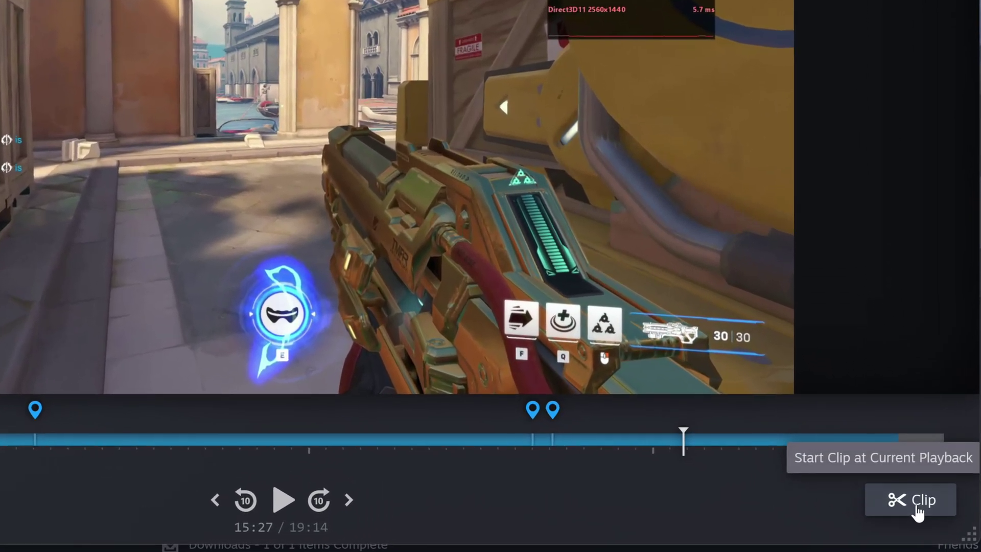
{"action": "left_click", "coordinate": [918, 511]}
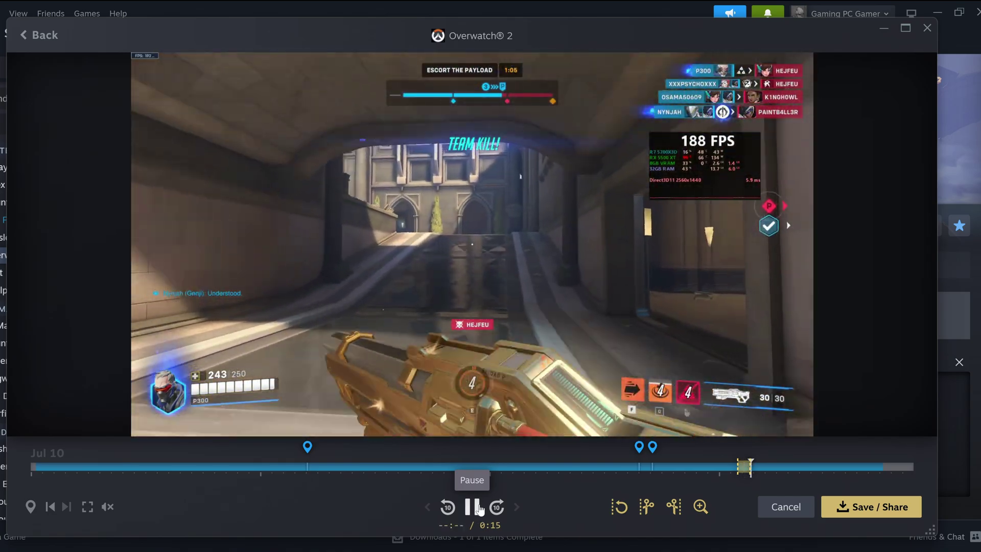
{"action": "left_click", "coordinate": [473, 507]}
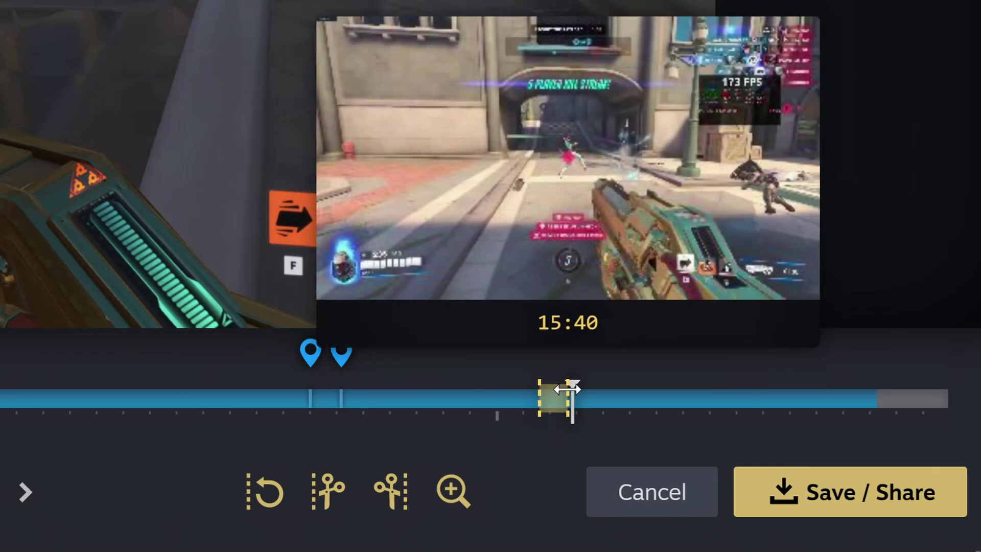
{"action": "left_click_drag", "start_coordinate": [567, 395], "coordinate": [574, 404]}
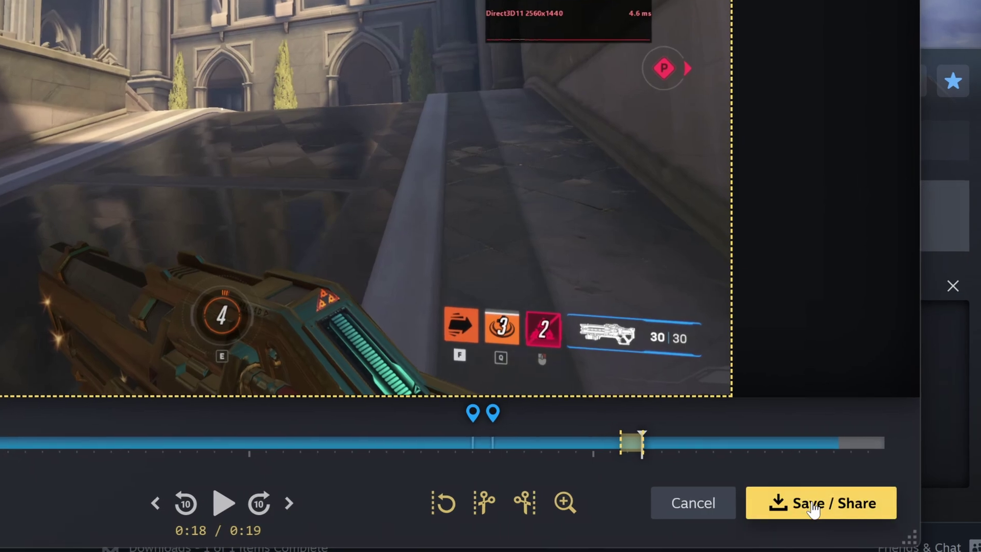
{"action": "left_click", "coordinate": [813, 509]}
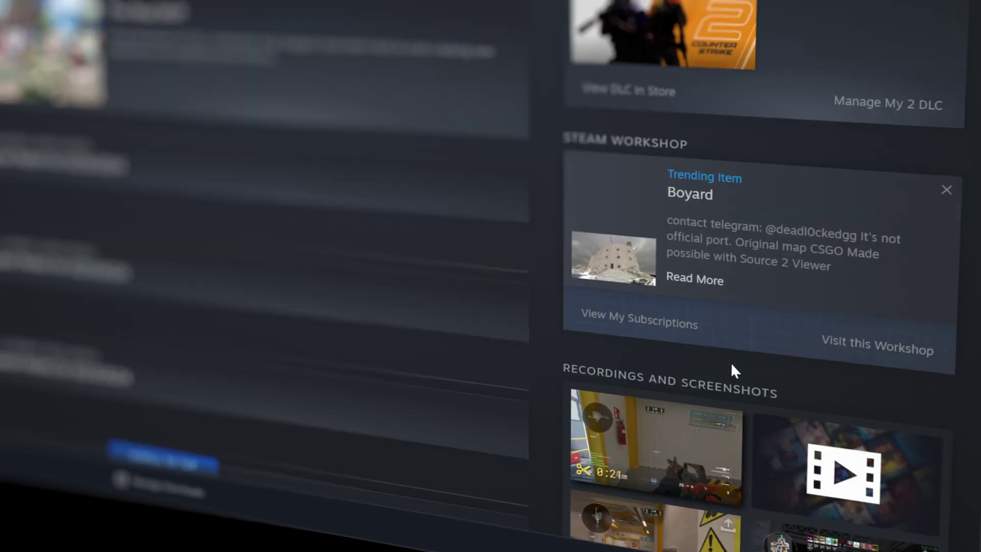
Step: Open the saved 0:21 clip from the Recordings and Screenshots section of Counter-Strike 2's library page
{"action": "scroll", "coordinate": [728, 363], "scroll_direction": "down", "scroll_amount": 4}
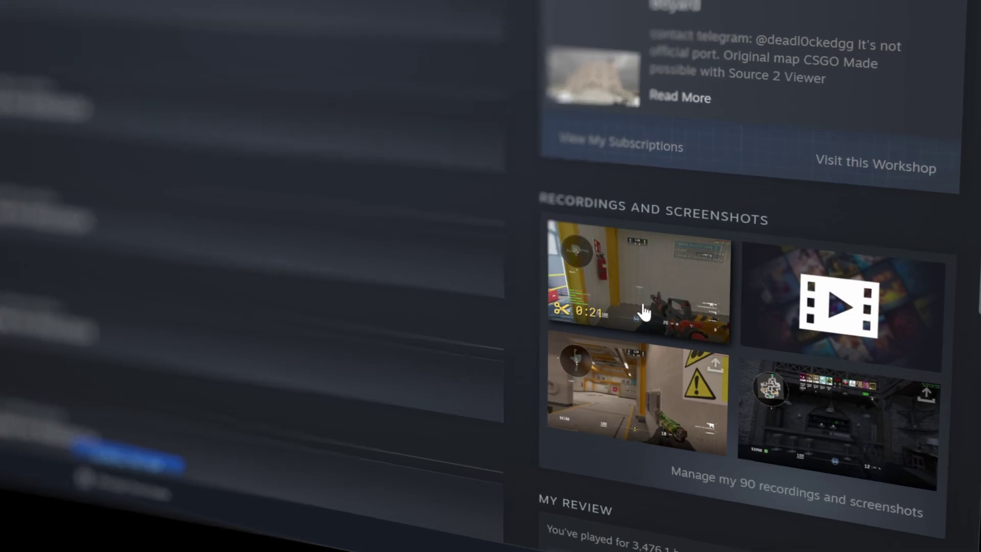
{"action": "left_click", "coordinate": [652, 294]}
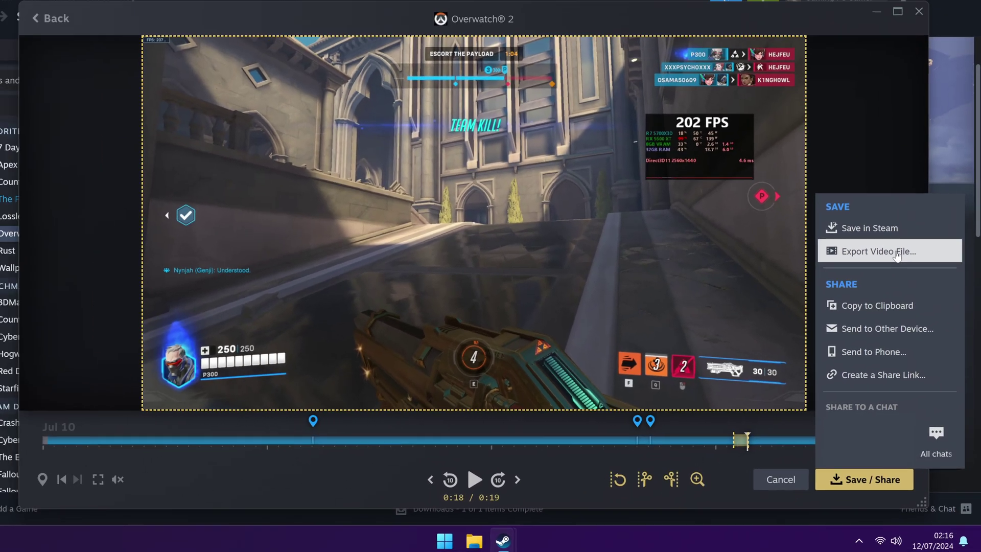
Step: Export the Overwatch 2 clip as OW2 TEAM KILL.mp4 to the Steam Recordings TEMP folder and check the exported file in VLC
{"action": "left_click", "coordinate": [871, 180]}
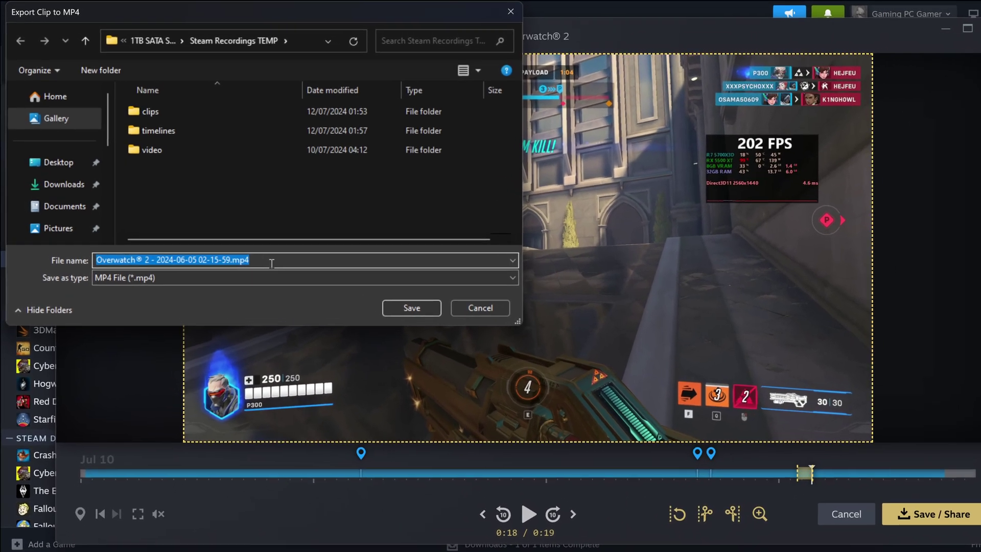
{"action": "left_click", "coordinate": [248, 241]}
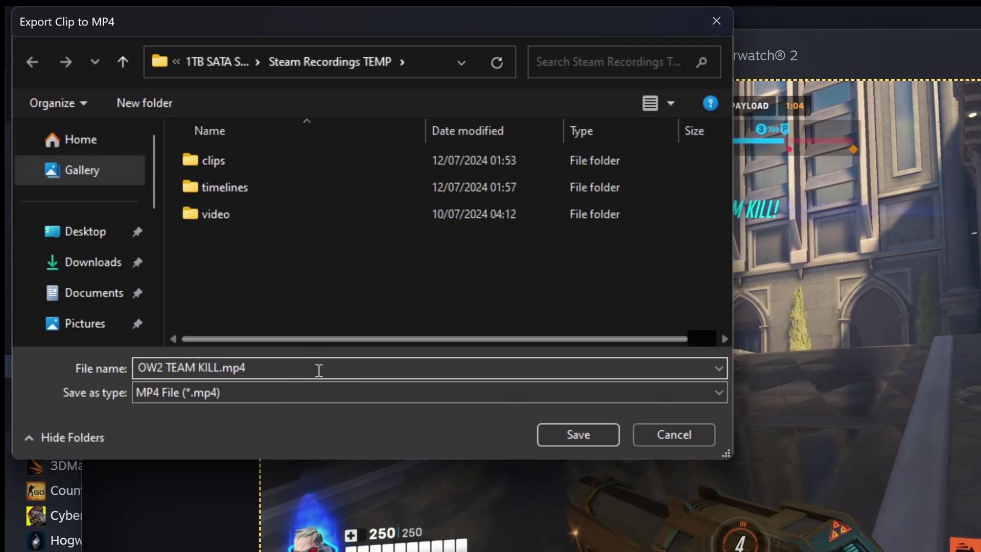
{"action": "left_click", "coordinate": [578, 434]}
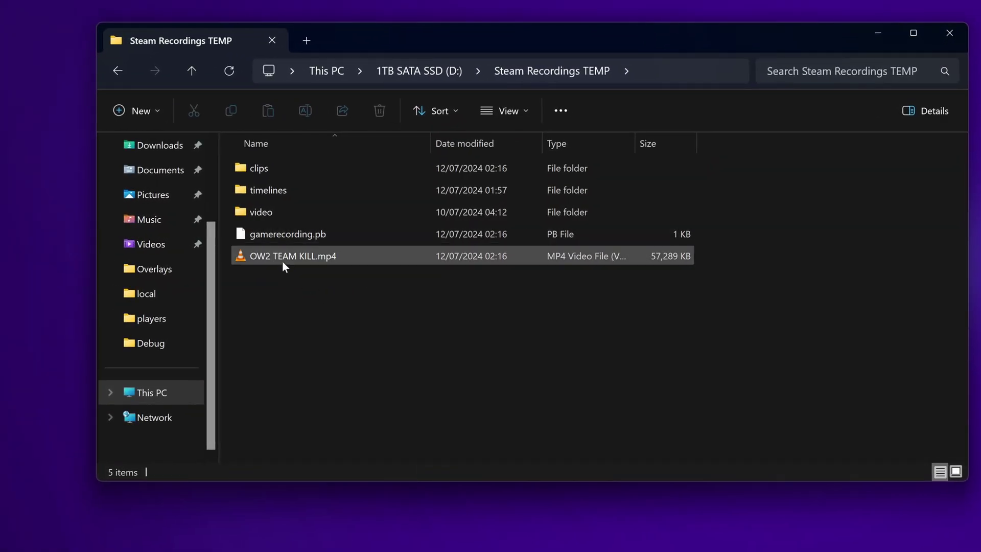
{"action": "left_click", "coordinate": [284, 266]}
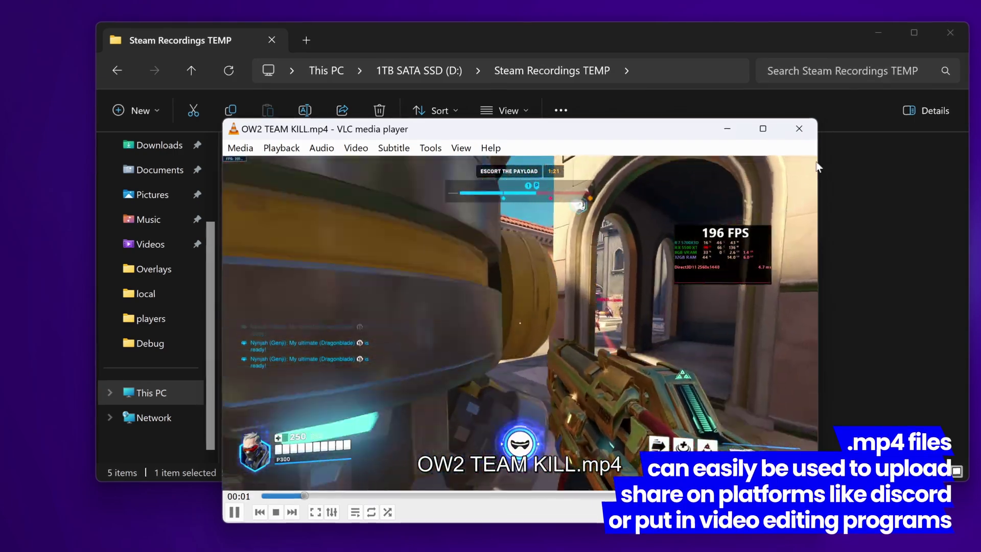
{"action": "left_click", "coordinate": [798, 129]}
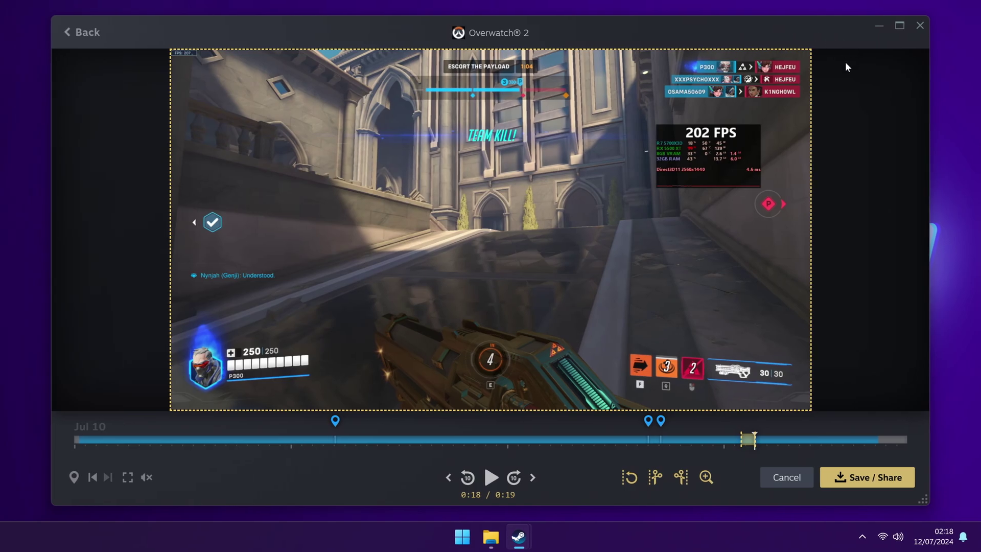
Step: Open the Overwatch 2 clip's sharing options and play the Counter-Strike 2 clip sent in the Steam chat
{"action": "left_click", "coordinate": [890, 479]}
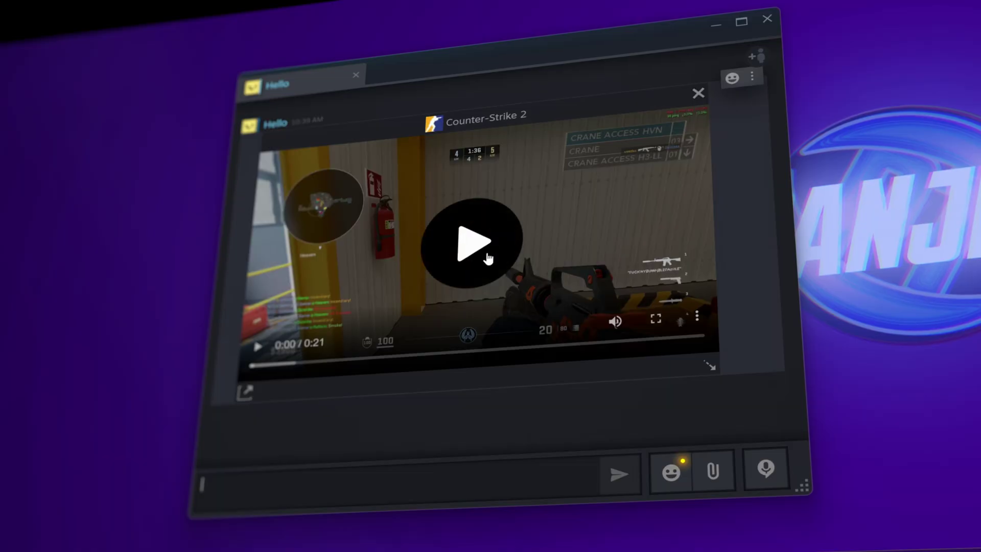
{"action": "left_click", "coordinate": [488, 258]}
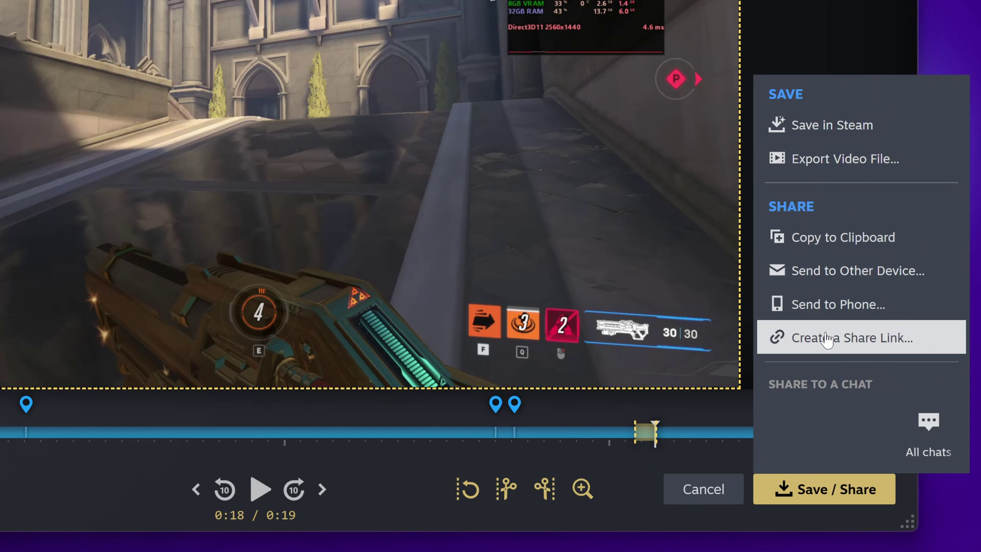
Step: Create and copy a share link for the Overwatch 2 clip, and play the shared video in the web browser
{"action": "left_click", "coordinate": [867, 342]}
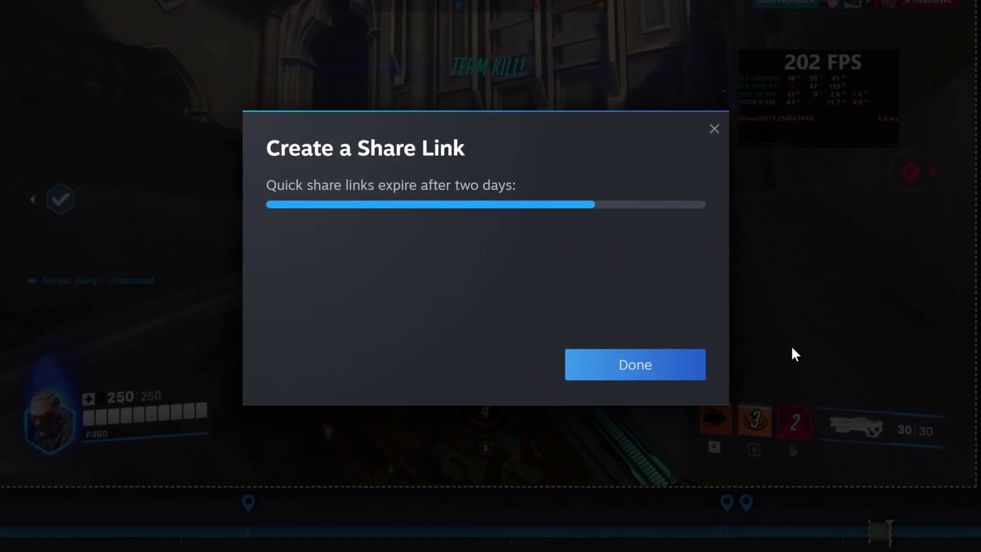
{"action": "left_click", "coordinate": [315, 220]}
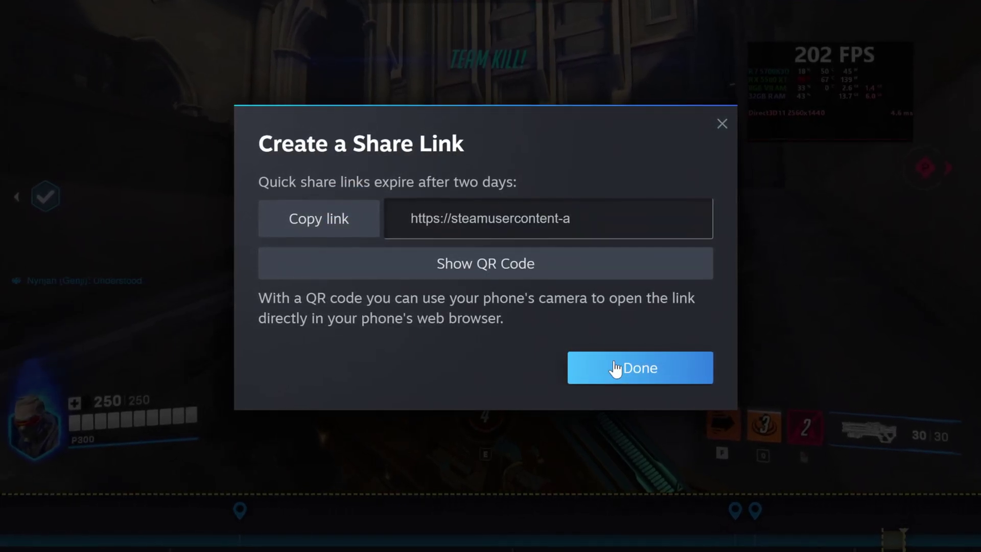
{"action": "left_click", "coordinate": [633, 375]}
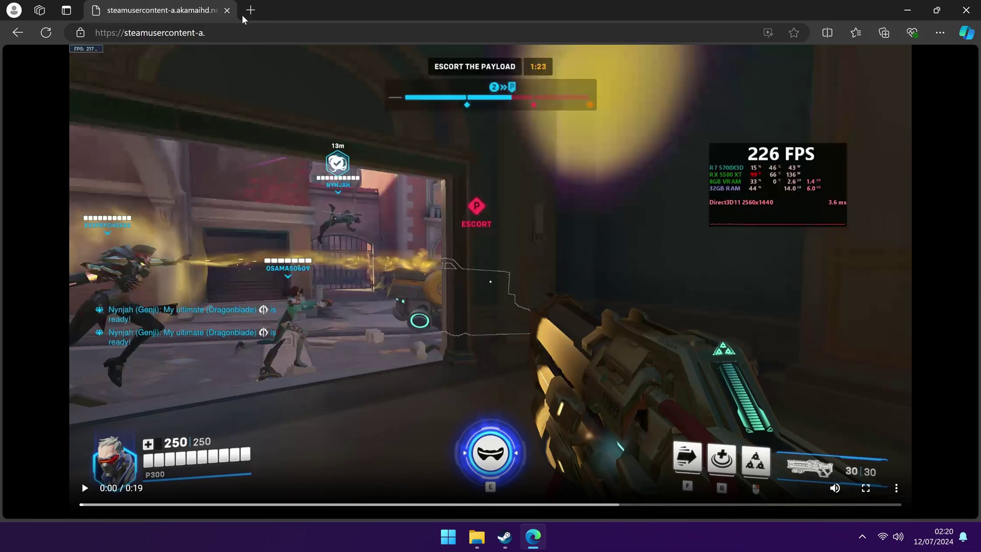
{"action": "left_click", "coordinate": [81, 489]}
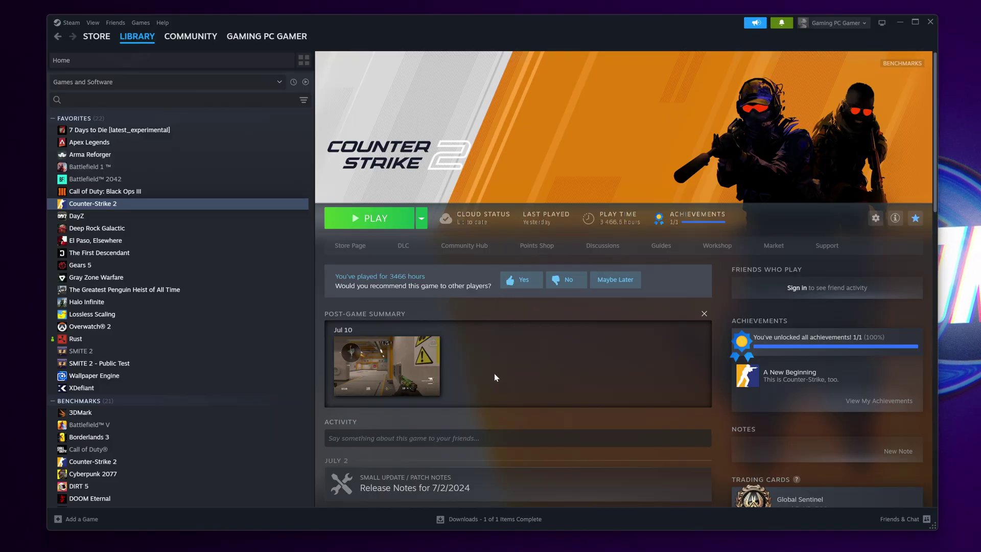
Step: Preview Counter-Strike 2's Jul 10 post-game summary and open the video recording listed under Recordings and Screenshots
{"action": "mouse_move", "coordinate": [422, 370]}
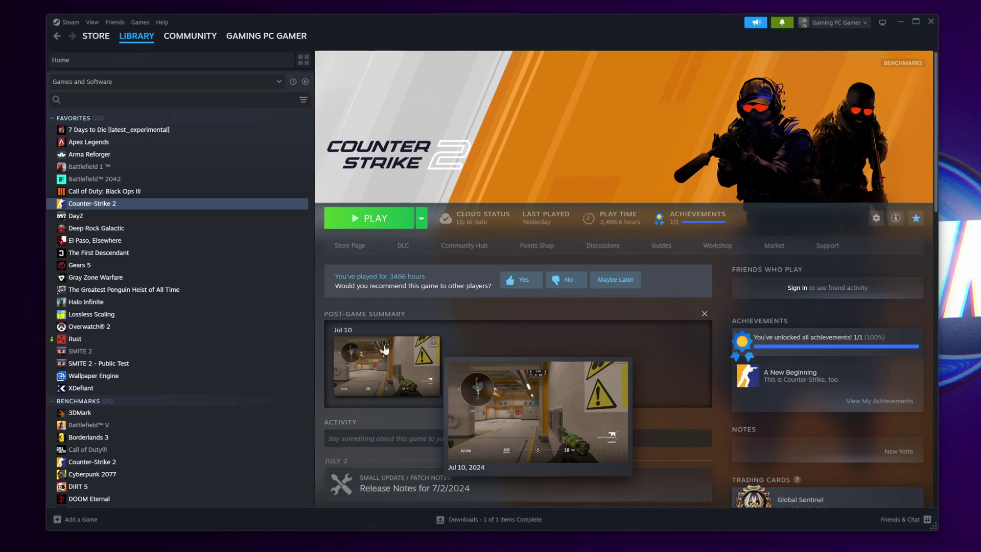
{"action": "scroll", "coordinate": [385, 349], "scroll_direction": "down", "scroll_amount": 10}
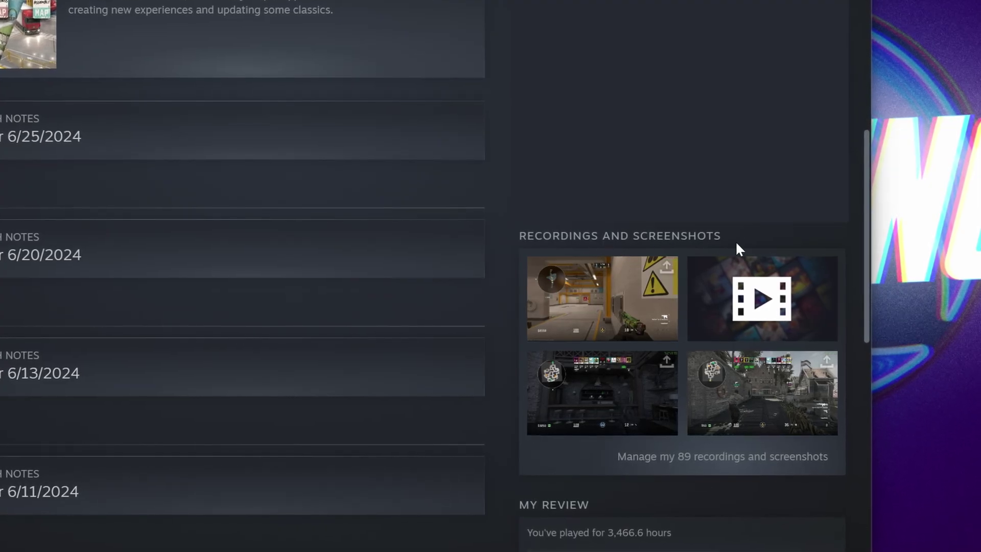
{"action": "left_click", "coordinate": [780, 300]}
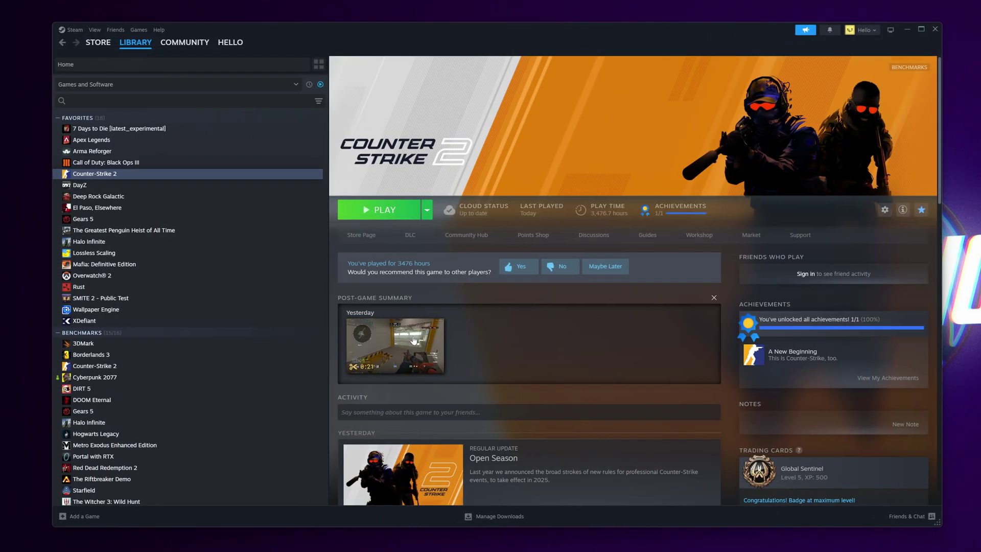
Step: Open the recordings and screenshots manager from Overwatch 2's library page and list media from All Games - Most Recent
{"action": "left_click", "coordinate": [105, 276]}
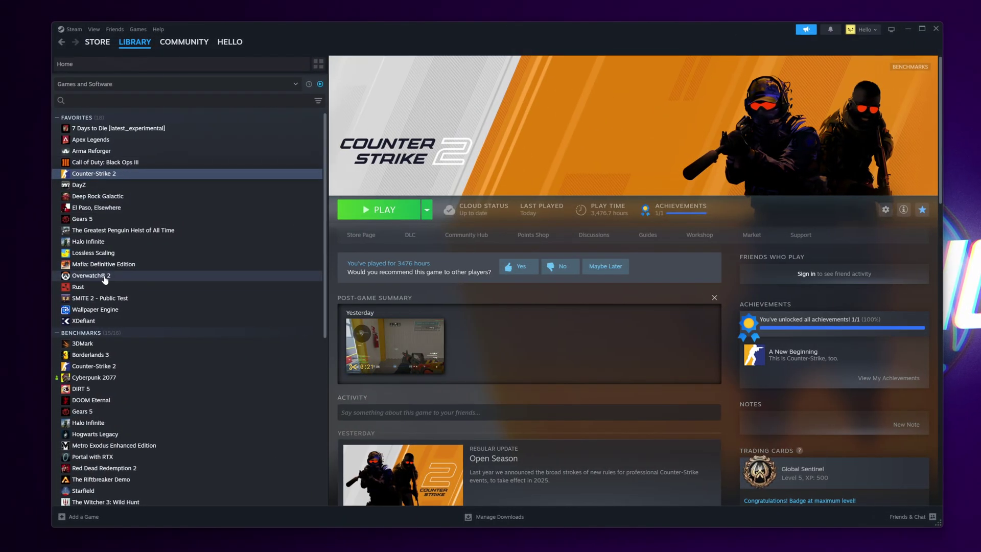
{"action": "scroll", "coordinate": [225, 266], "scroll_direction": "down", "scroll_amount": 3}
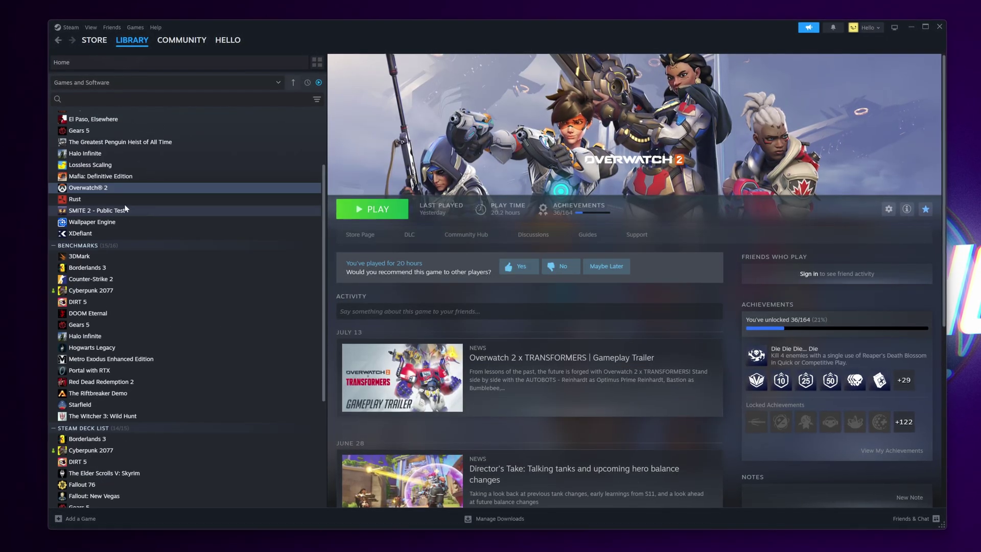
{"action": "scroll", "coordinate": [457, 235], "scroll_direction": "down", "scroll_amount": 5}
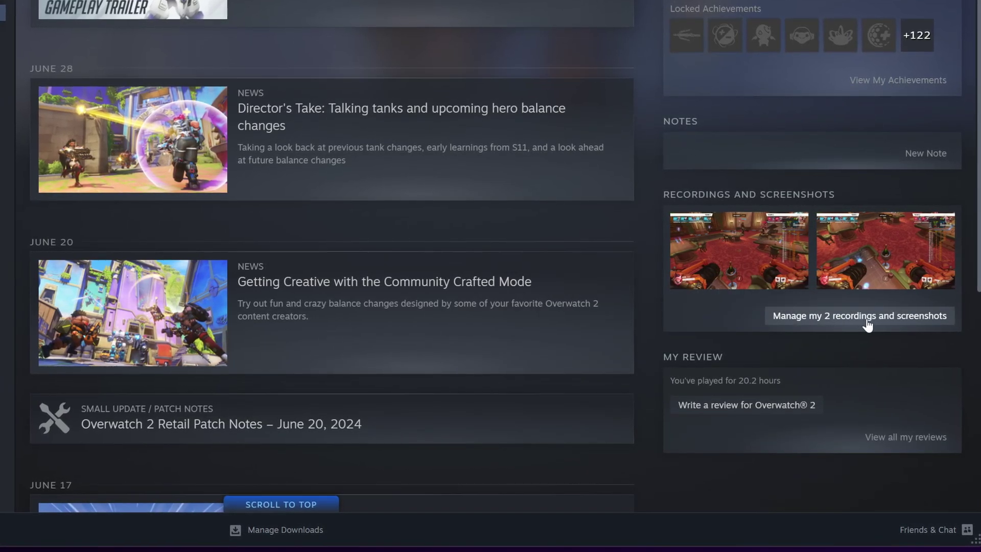
{"action": "left_click", "coordinate": [869, 317]}
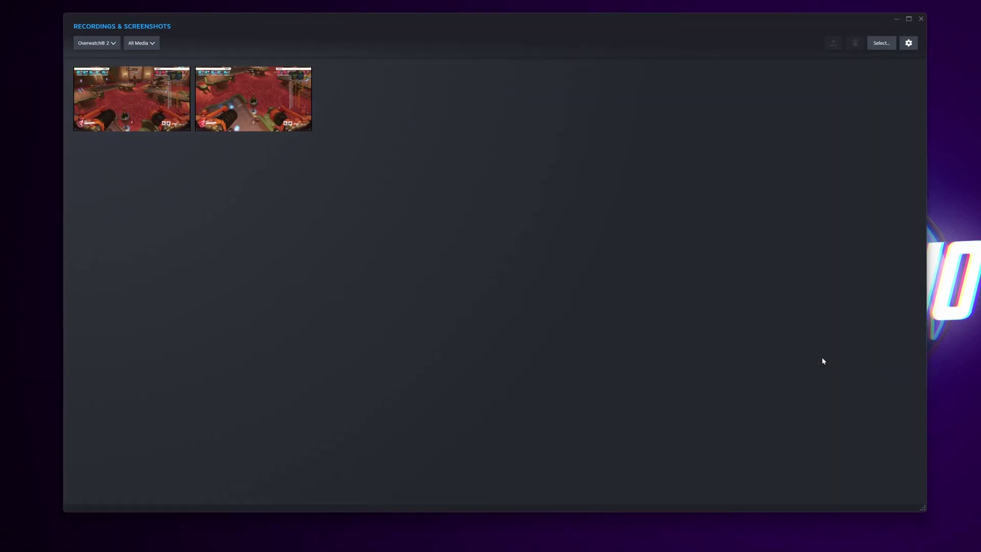
{"action": "left_click", "coordinate": [105, 46]}
{"action": "left_click", "coordinate": [107, 77]}
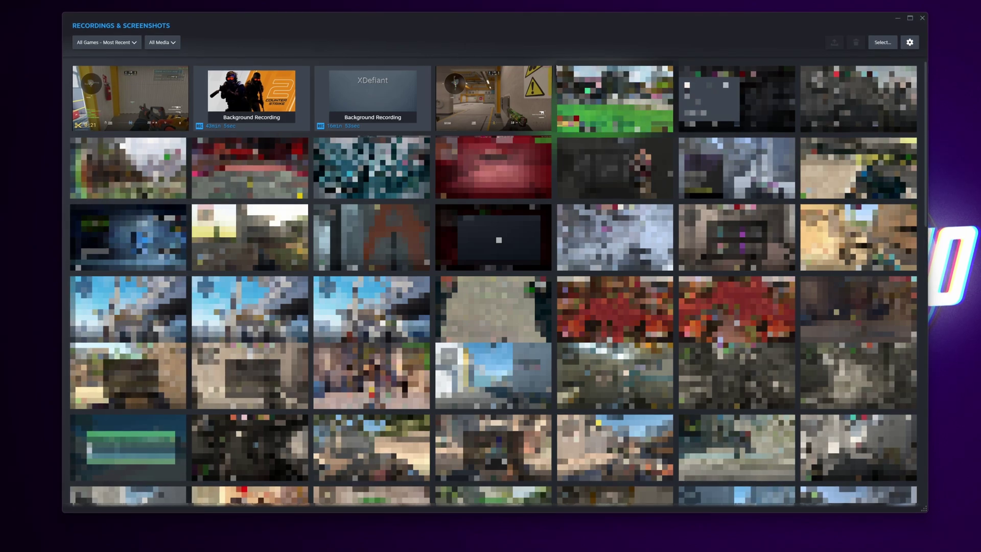
Step: Open Counter-Strike 2's background recording, pause playback and move the playhead to about 21:44 in round 12
{"action": "left_click", "coordinate": [252, 97]}
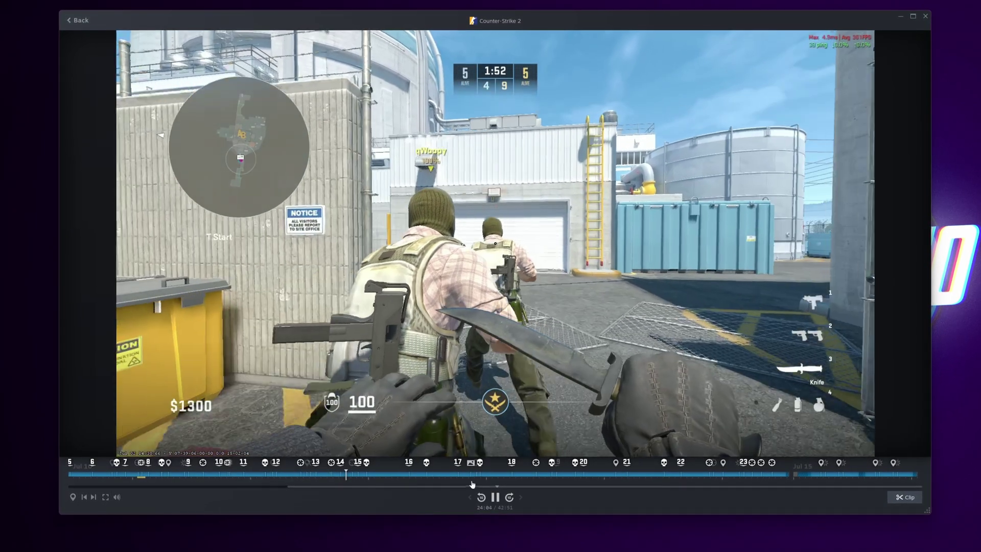
{"action": "left_click", "coordinate": [495, 495]}
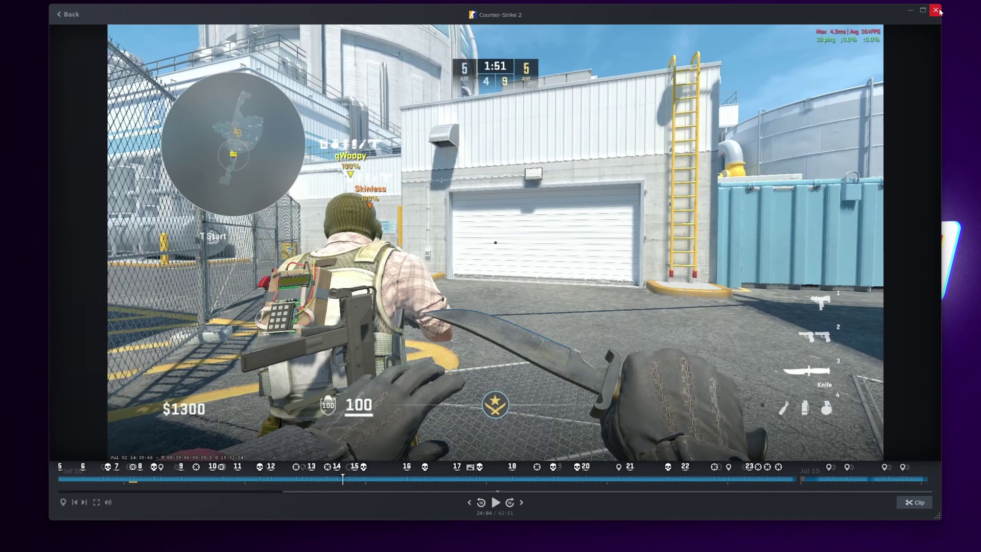
{"action": "left_click", "coordinate": [549, 485]}
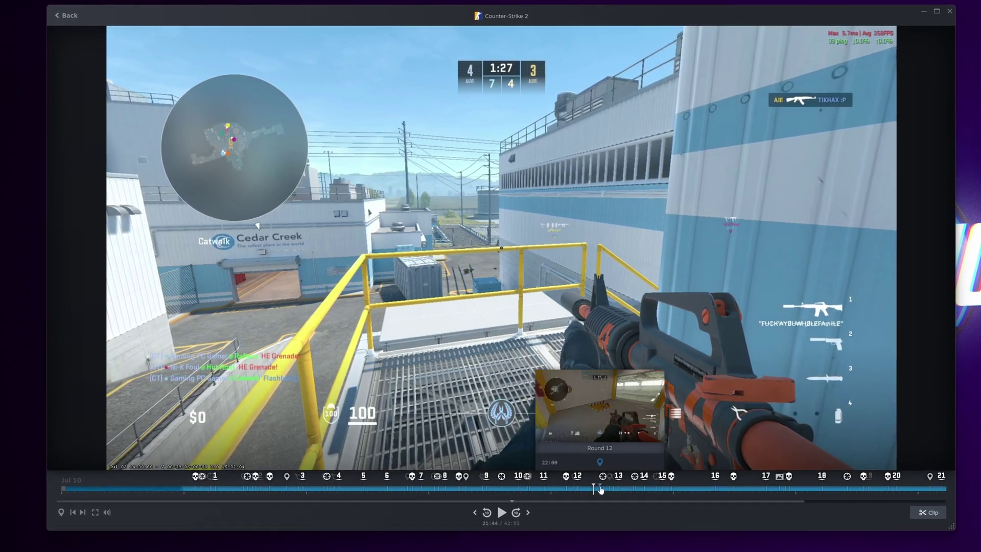
Step: Start a clip at the round 12 playhead, extend it to 15 seconds and open its save and share options
{"action": "left_click", "coordinate": [928, 512]}
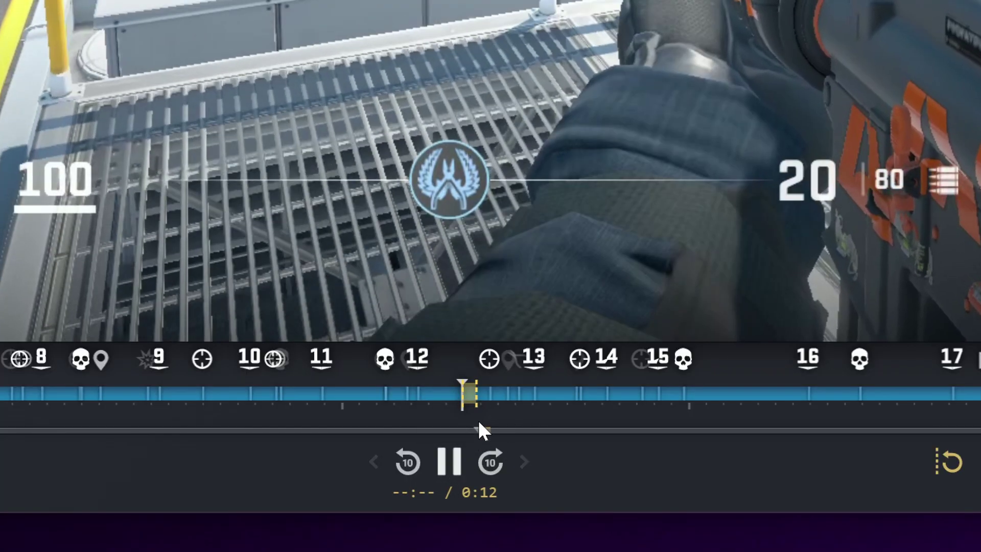
{"action": "mouse_move", "coordinate": [478, 401]}
{"action": "left_mouse_down"}
{"action": "mouse_move", "coordinate": [510, 405]}
{"action": "mouse_move", "coordinate": [480, 402]}
{"action": "left_mouse_up"}
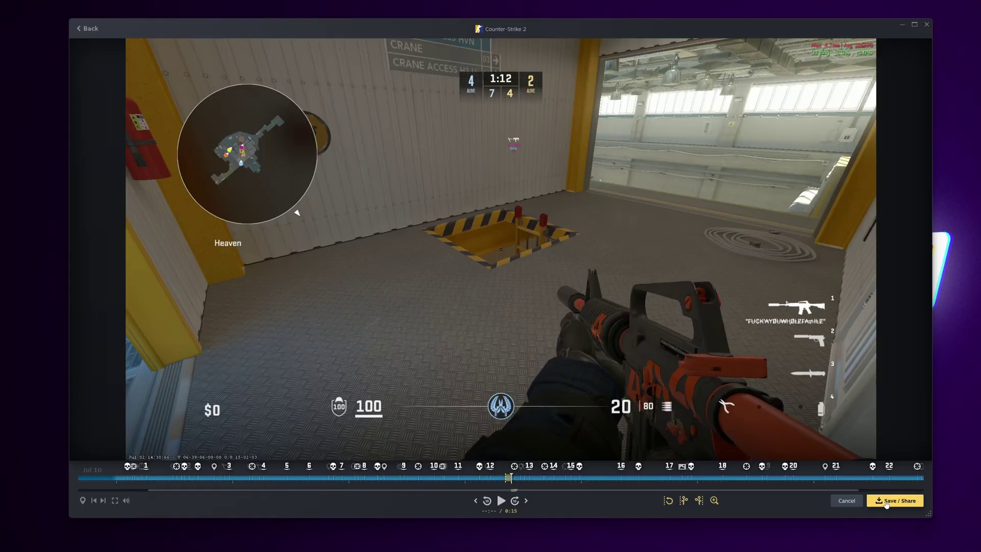
{"action": "left_click", "coordinate": [887, 504]}
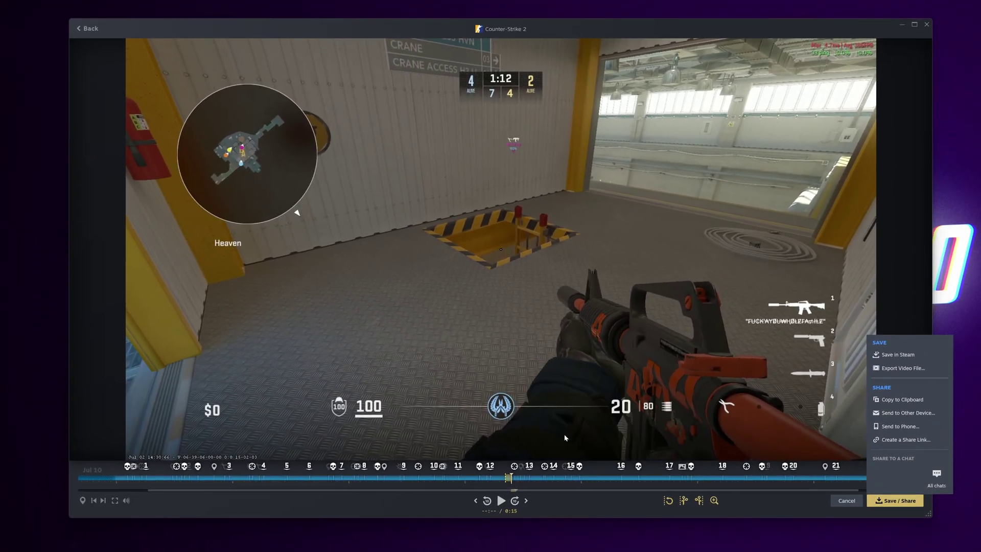
Step: Move the playhead to 26:18, cancel the round 12 clip and start a new clip of about 27 seconds just before round 16
{"action": "left_click", "coordinate": [601, 479]}
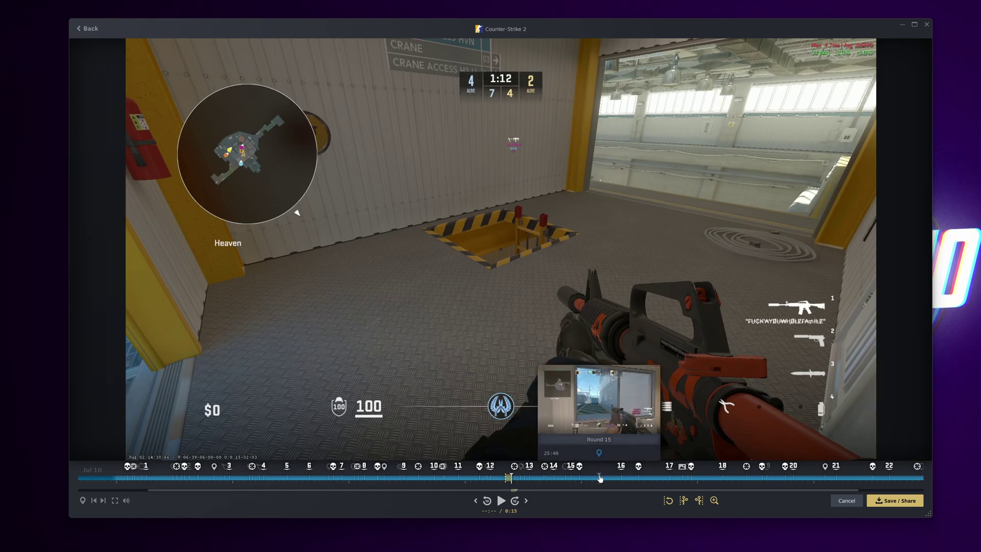
{"action": "left_click", "coordinate": [612, 479]}
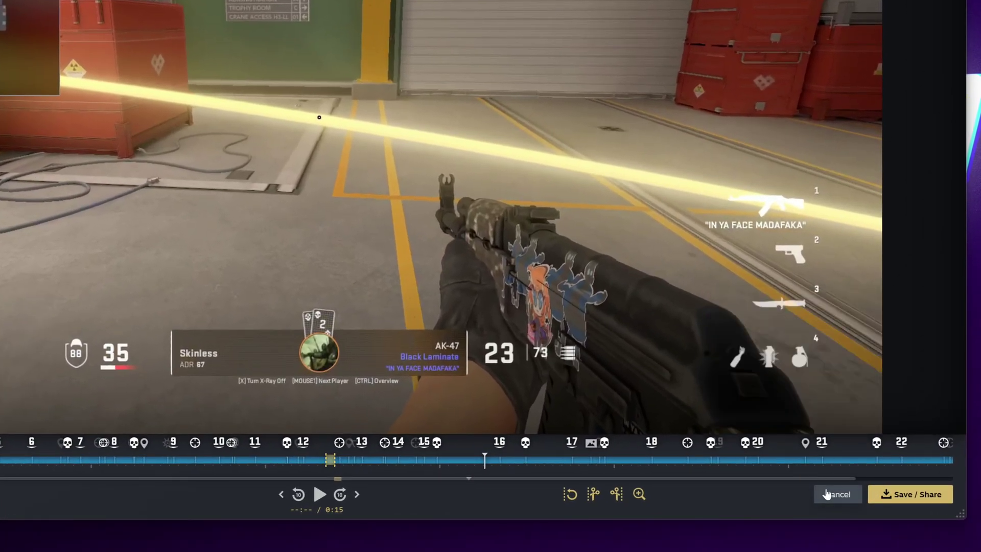
{"action": "left_click", "coordinate": [832, 496]}
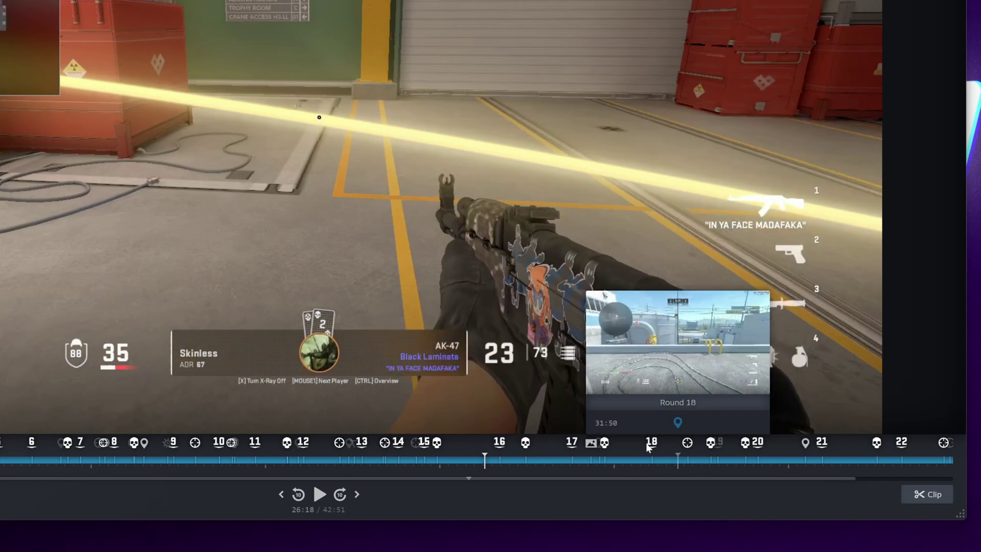
{"action": "left_click", "coordinate": [928, 495]}
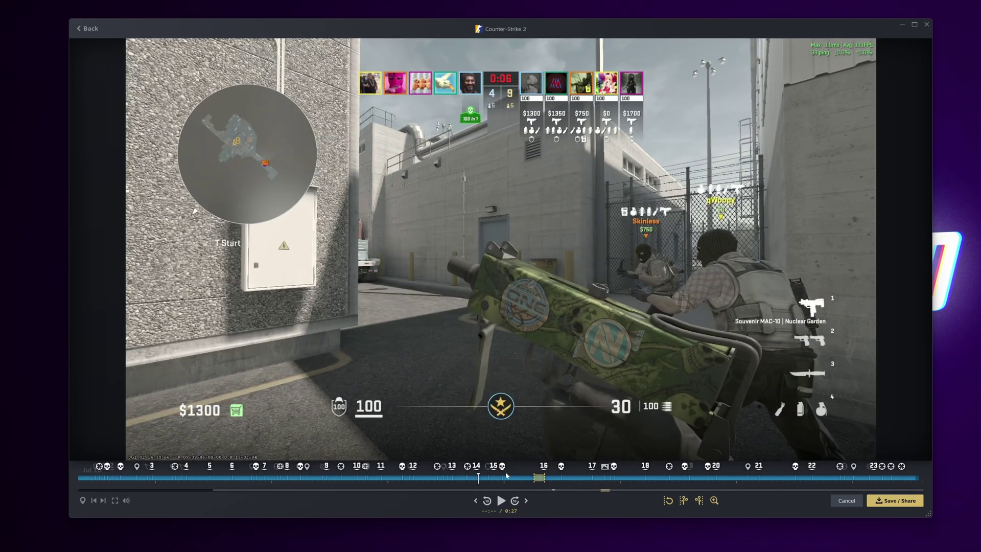
{"action": "mouse_move", "coordinate": [503, 469]}
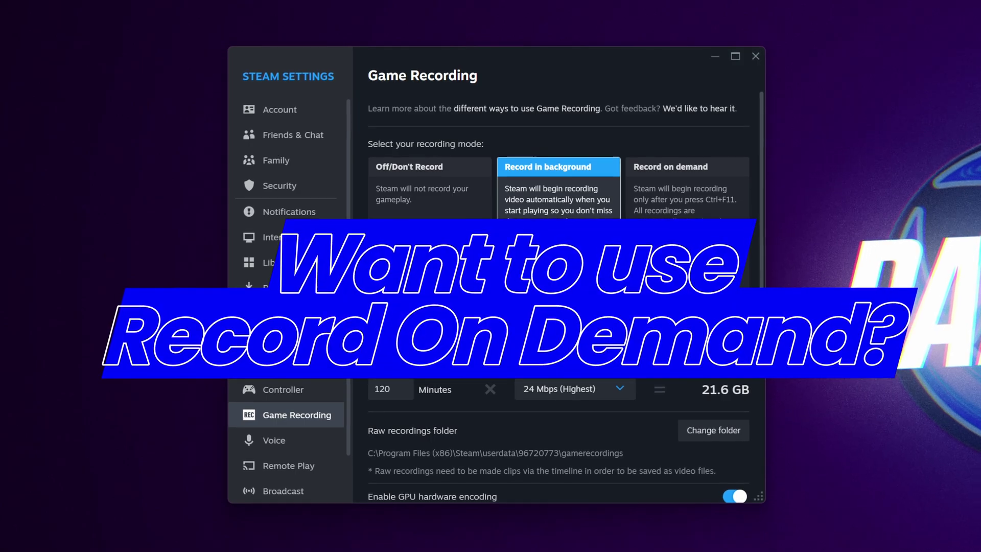
Step: Switch the game recording mode to Record on demand, and finally turn recording off with Off/Don't Record
{"action": "left_click", "coordinate": [688, 186]}
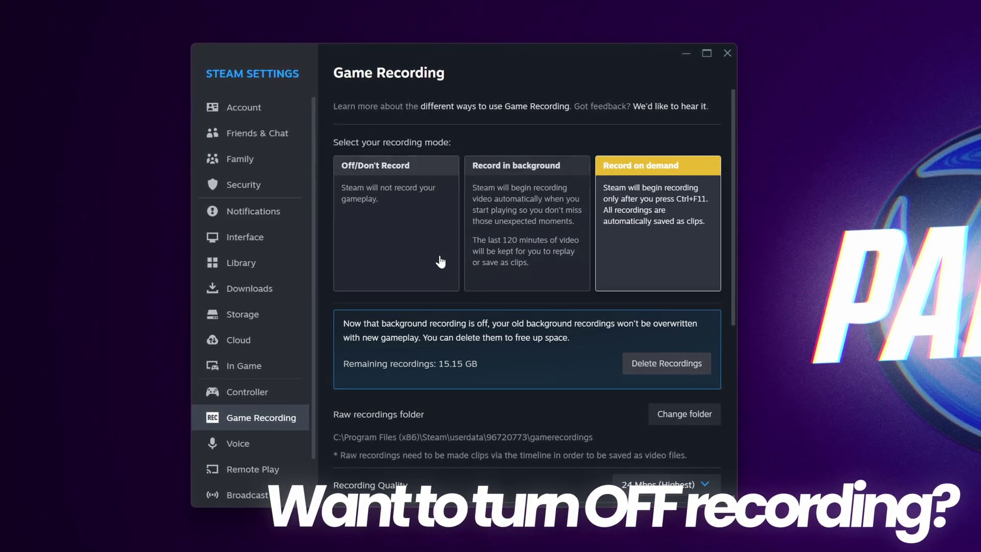
{"action": "left_click", "coordinate": [377, 213]}
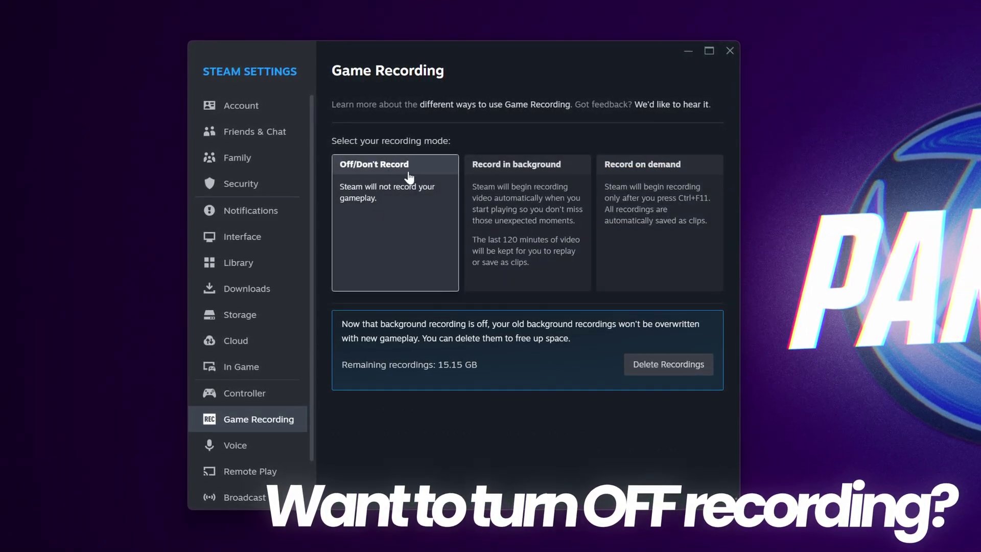